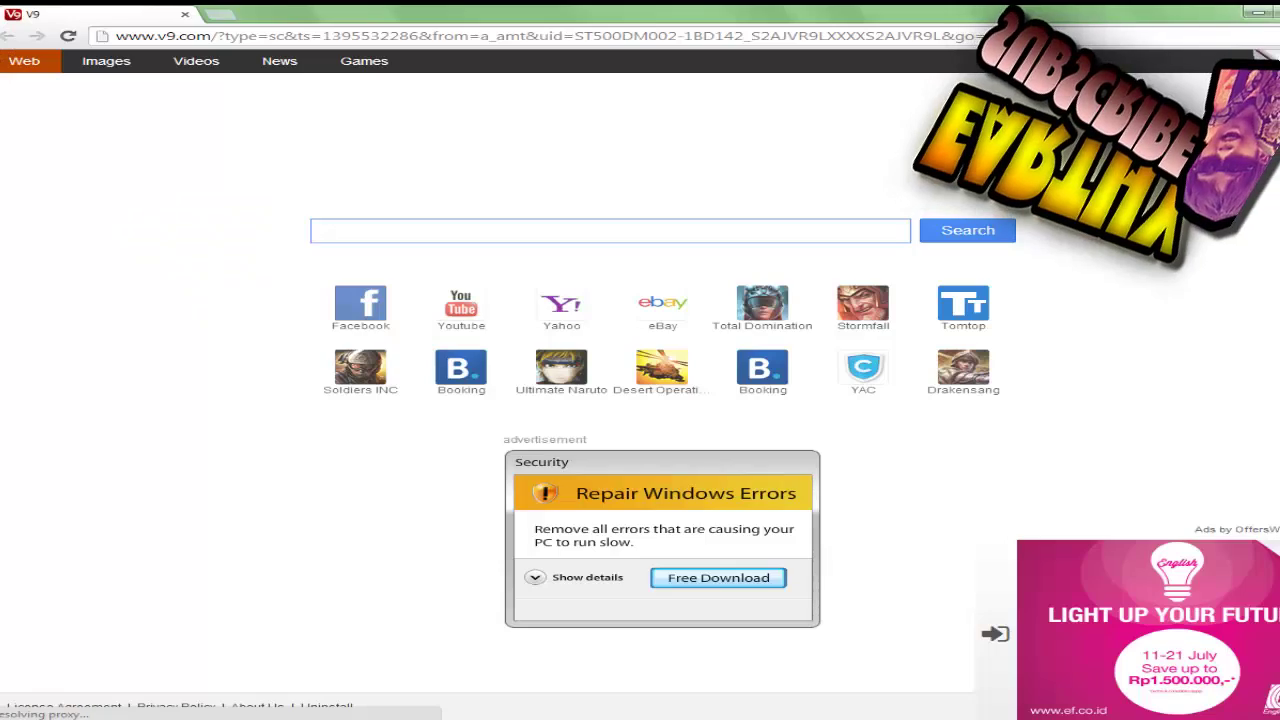
Search Google for 'google drive' and open the Google Drive result.
{"action": "double_click", "coordinate": [388, 20]}
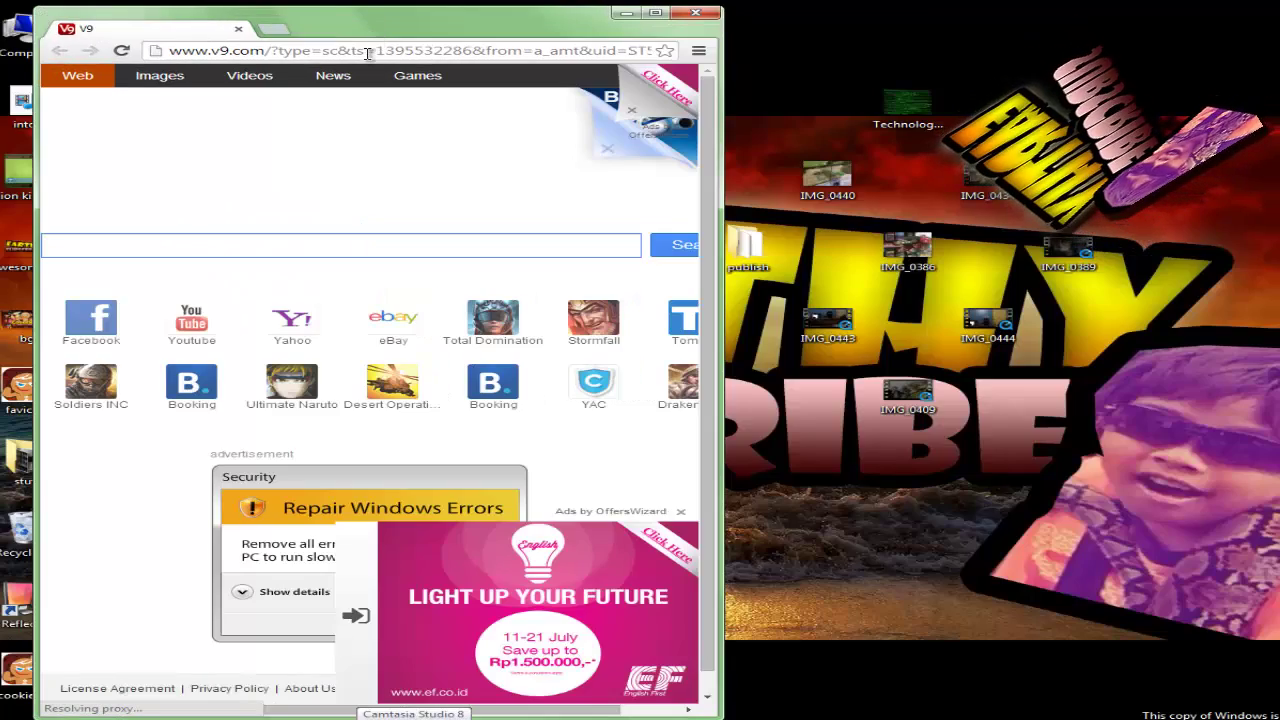
{"action": "left_click", "coordinate": [370, 52]}
{"action": "type", "text": "googl"}
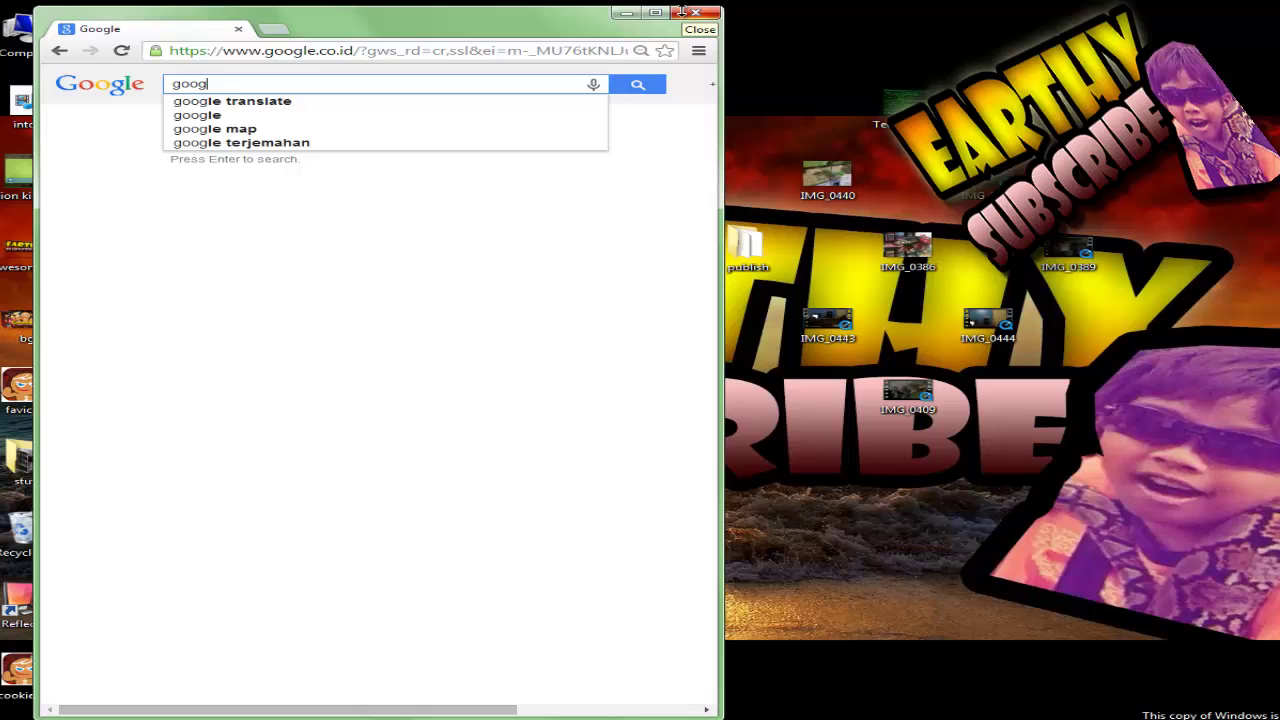
{"action": "type", "text": "e drive"}
{"action": "key", "text": "Return"}
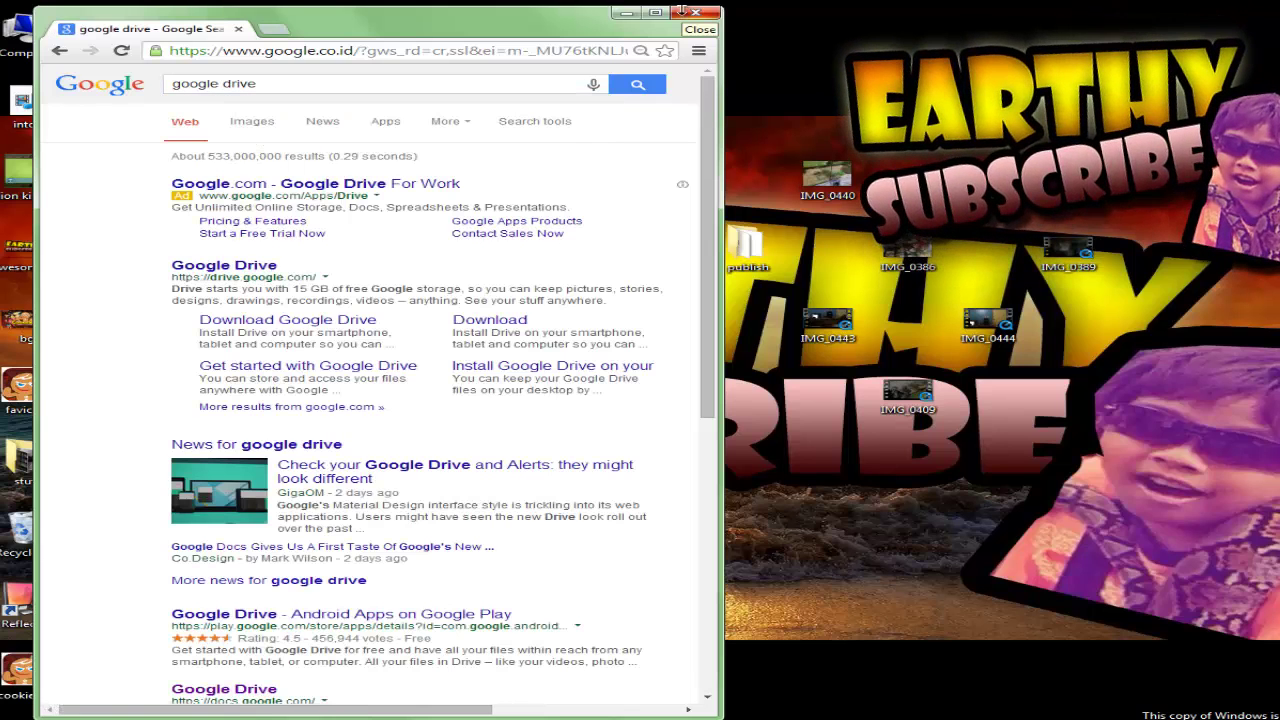
{"action": "left_click", "coordinate": [656, 12]}
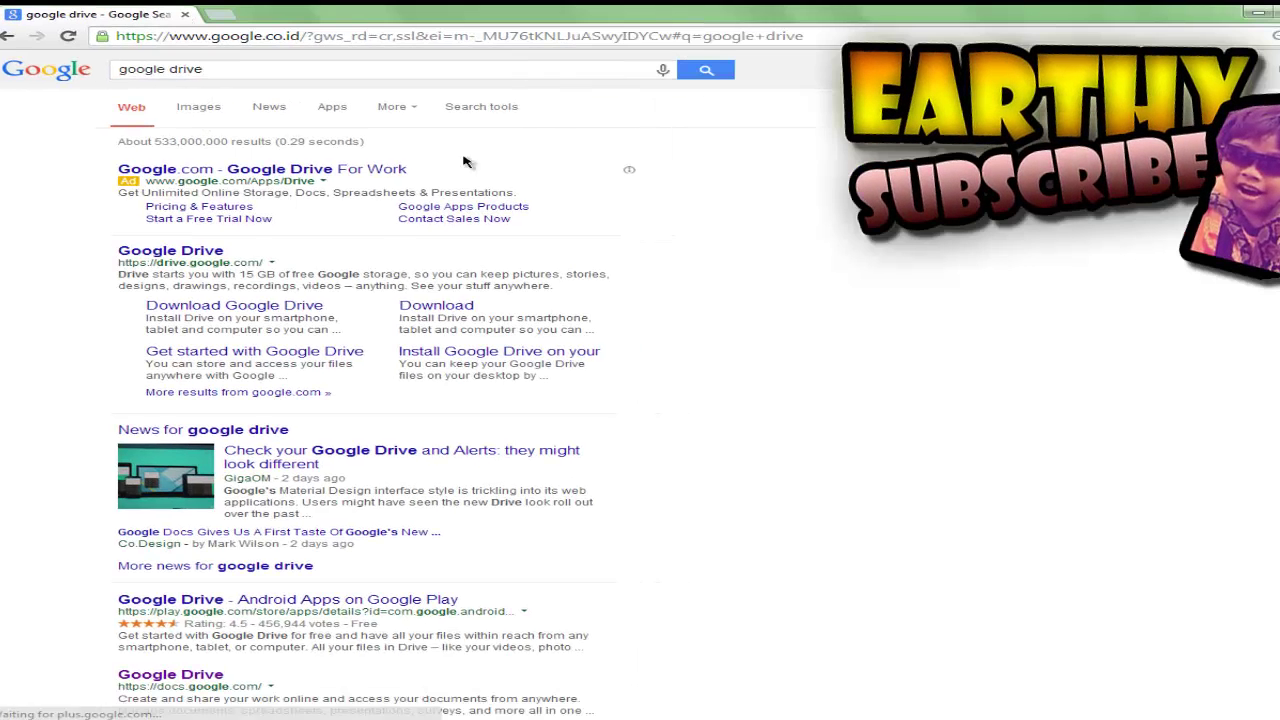
{"action": "left_click", "coordinate": [190, 254]}
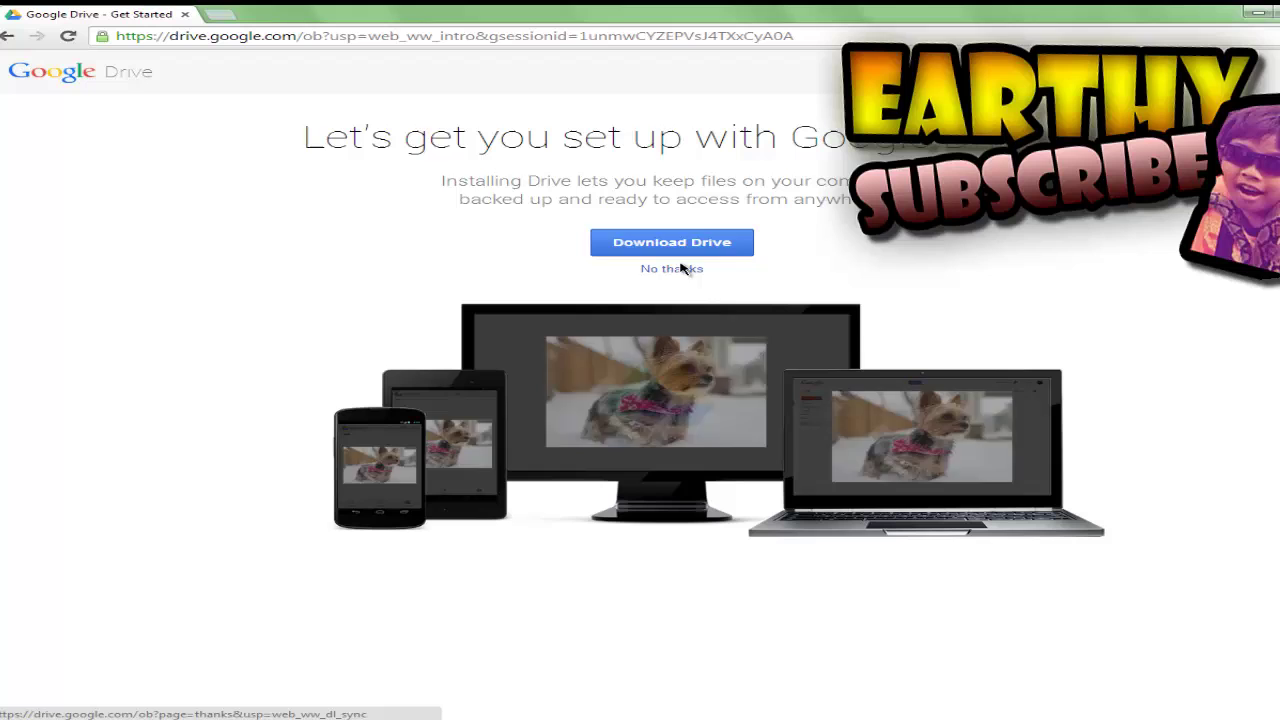
Skip the Drive download offer, create a new Form, and switch to its Untitled form tab.
{"action": "left_click", "coordinate": [672, 270]}
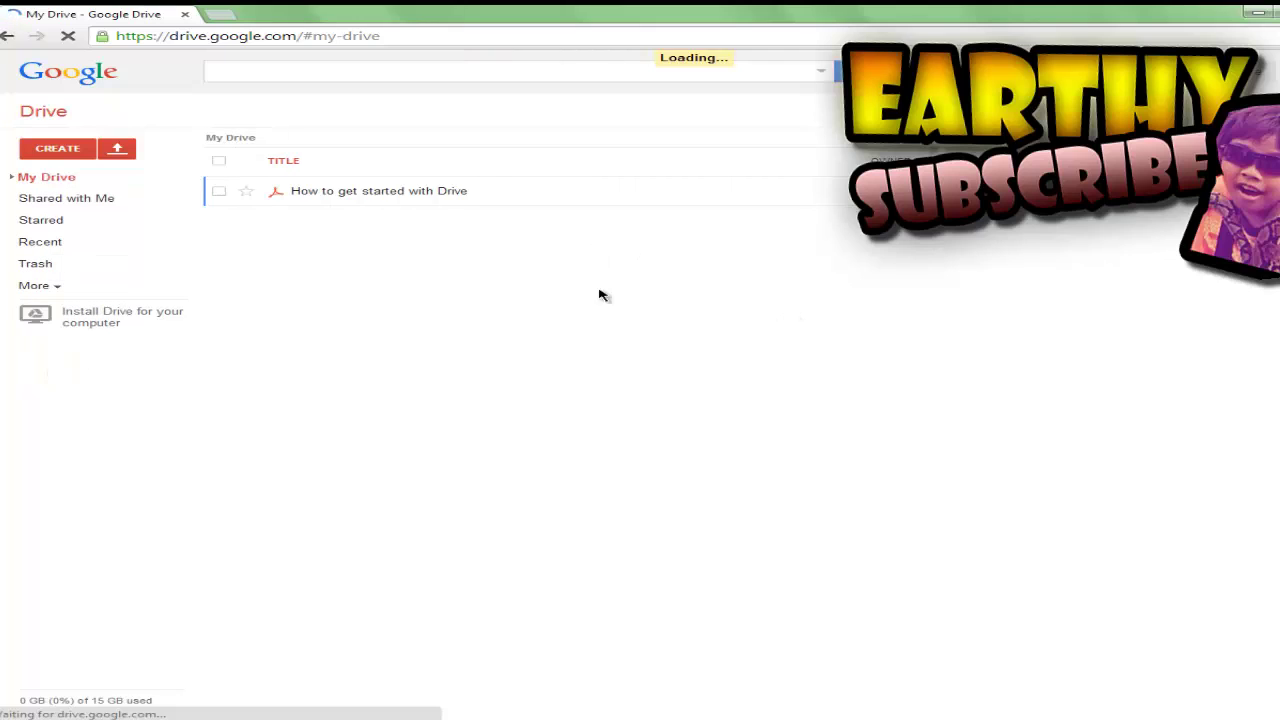
{"action": "left_click", "coordinate": [57, 148]}
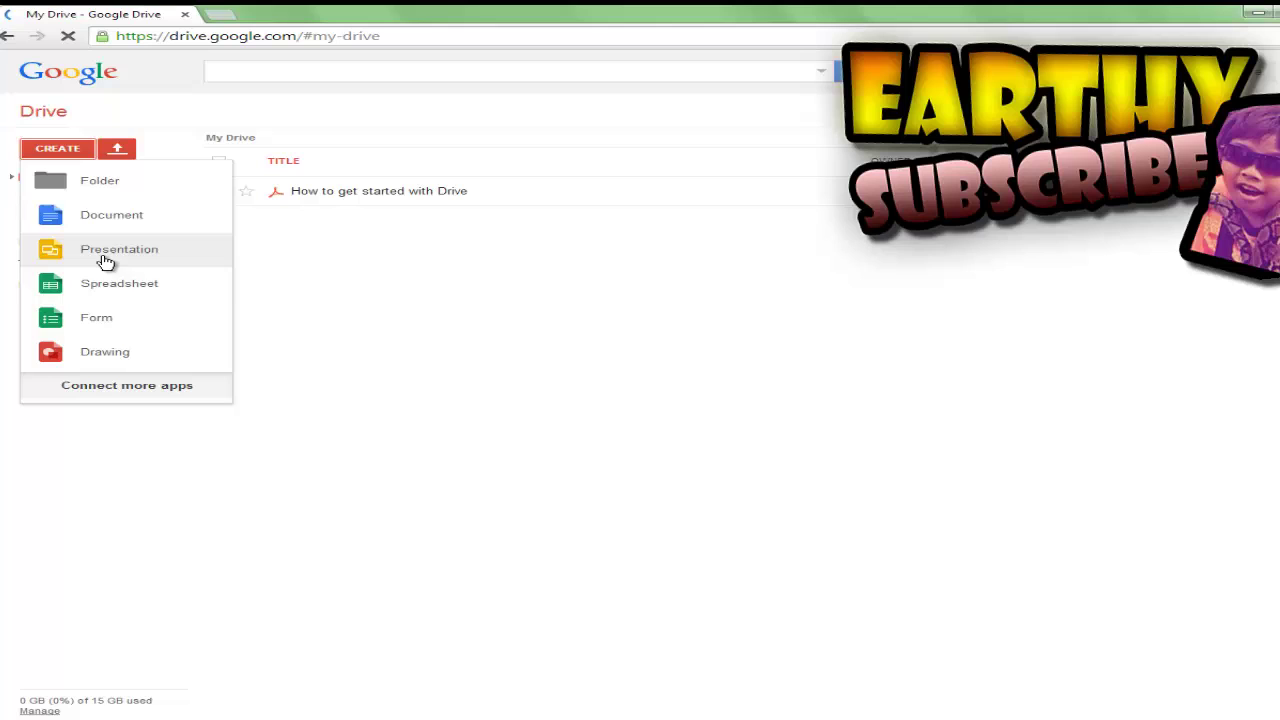
{"action": "left_click", "coordinate": [108, 318]}
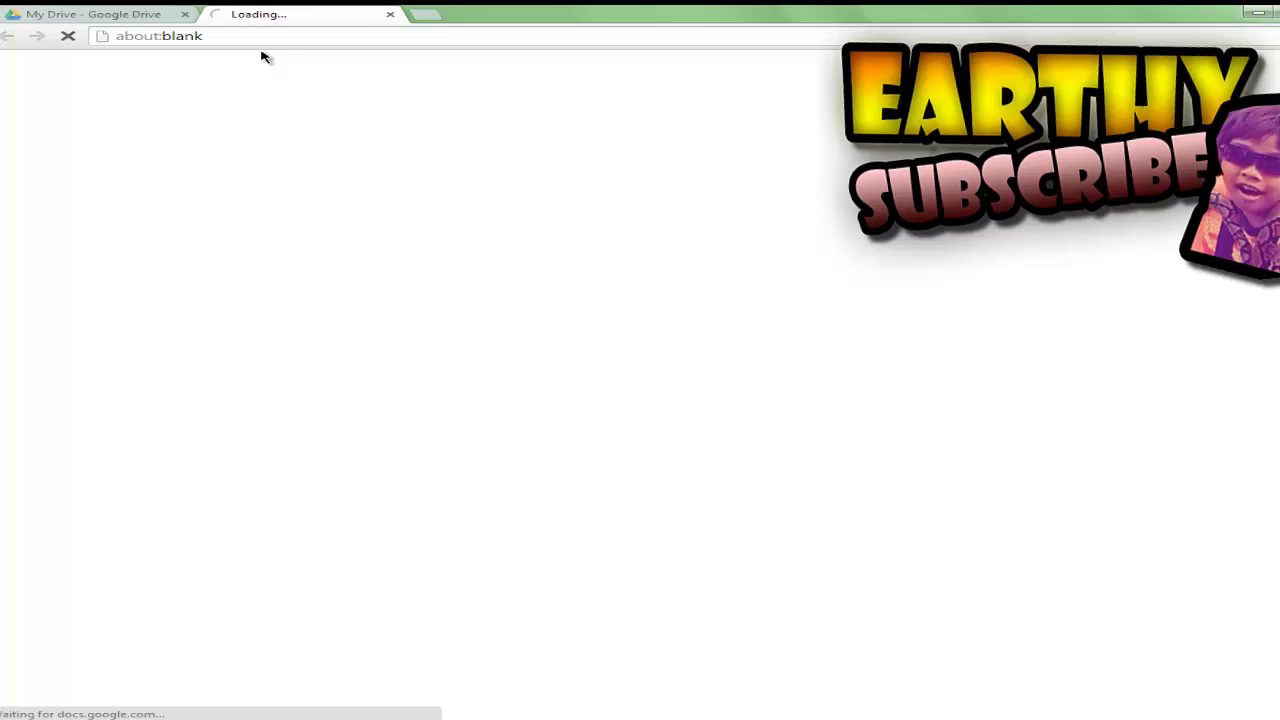
{"action": "left_click", "coordinate": [149, 13]}
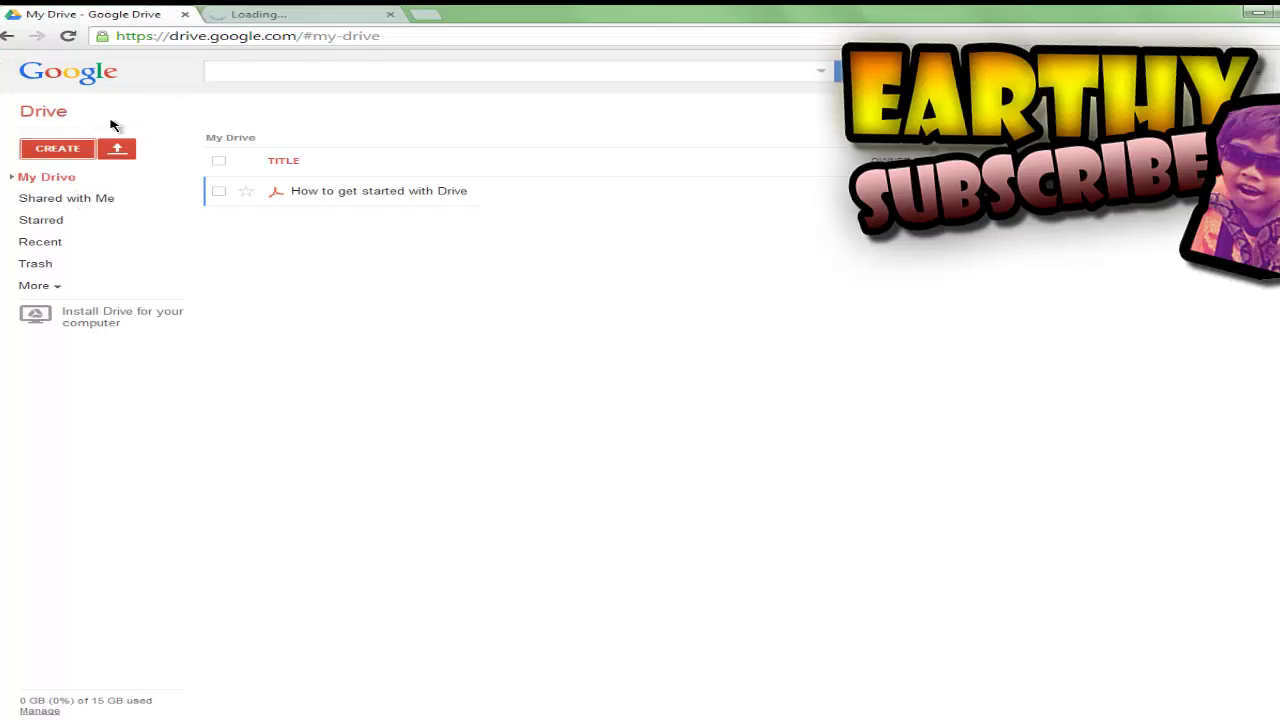
{"action": "left_click", "coordinate": [70, 148]}
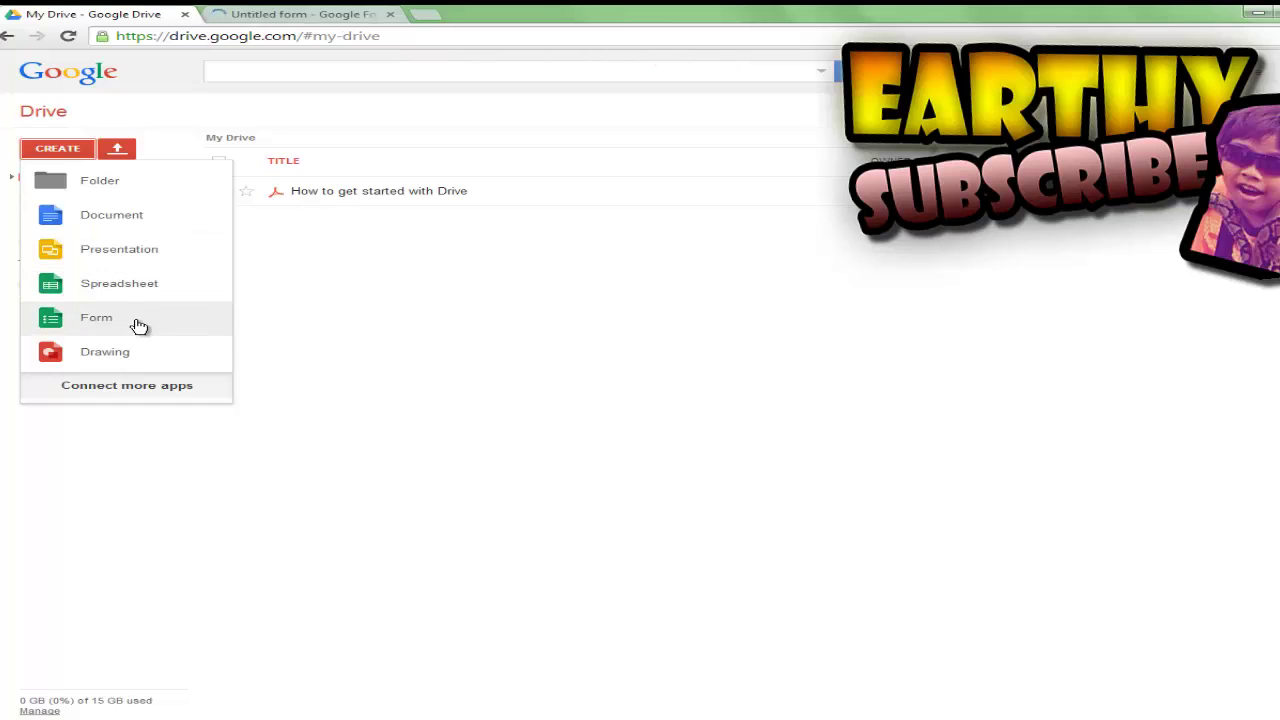
{"action": "left_click", "coordinate": [293, 10]}
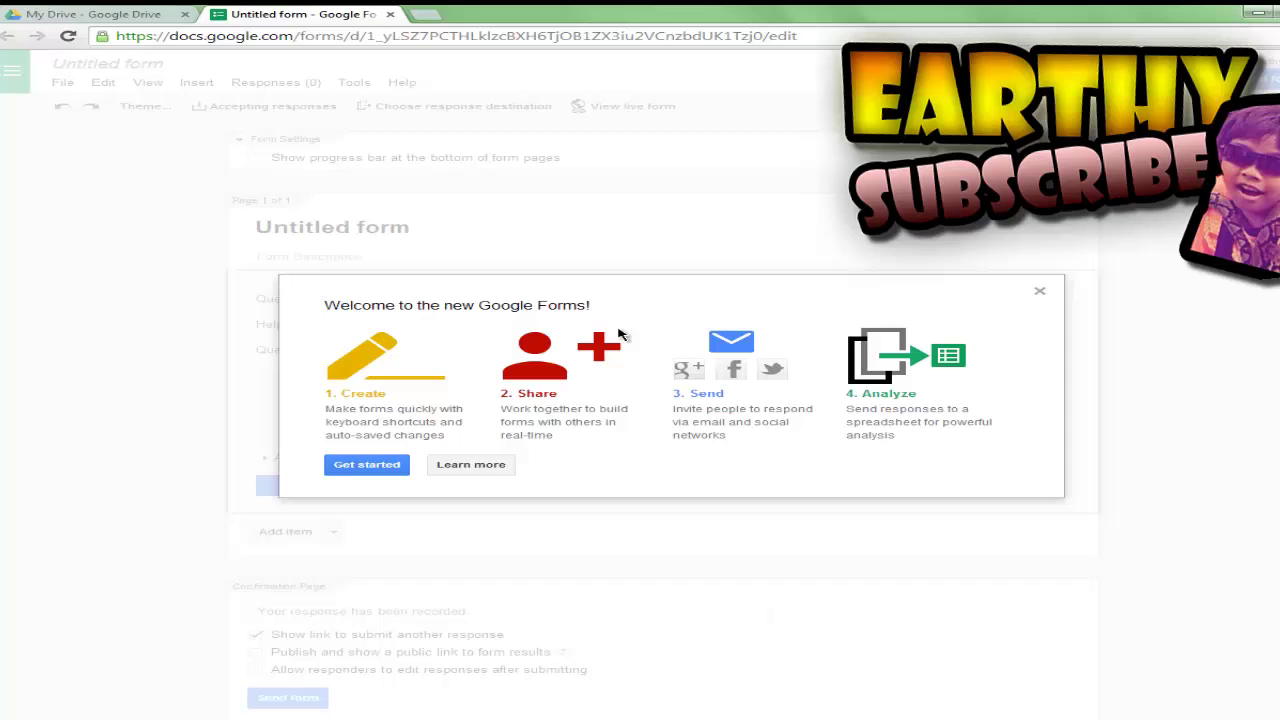
Dismiss the welcome message and enter 'Favorite Reptile Survey' as the form title.
{"action": "left_click", "coordinate": [1039, 294]}
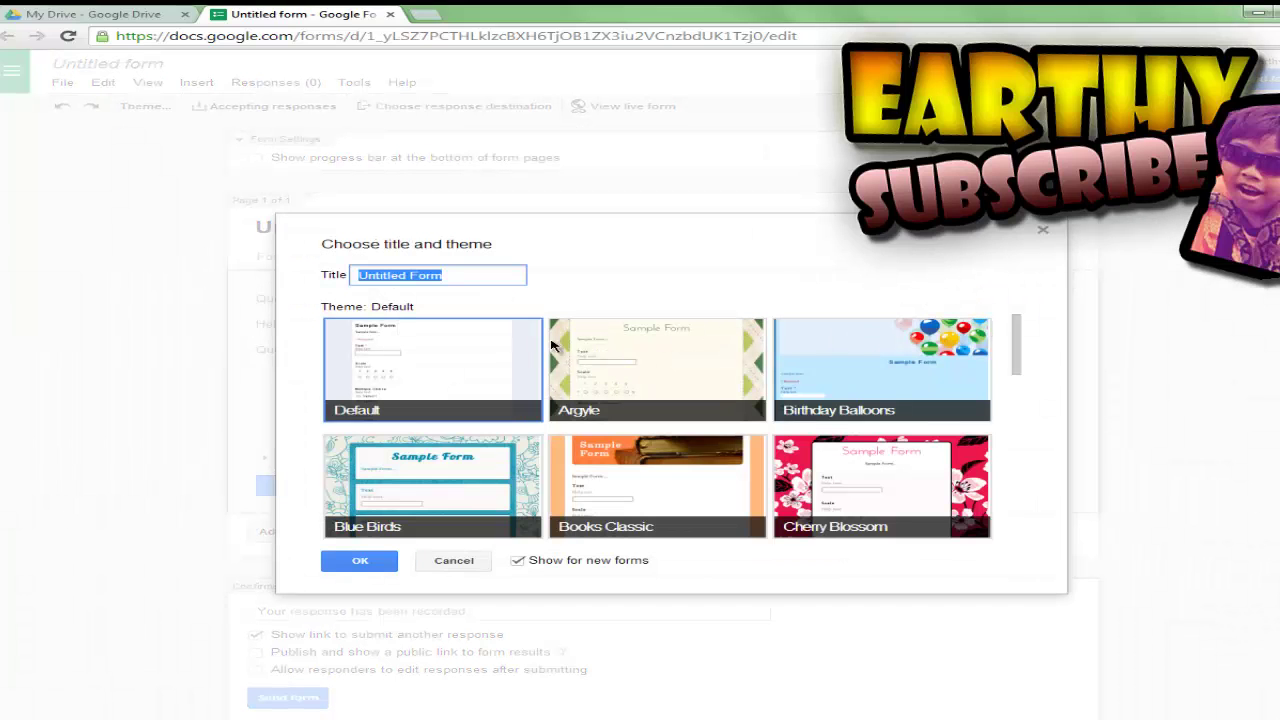
{"action": "scroll", "coordinate": [666, 403], "scroll_direction": "down", "scroll_amount": 2}
{"action": "scroll", "coordinate": [800, 440], "scroll_direction": "down", "scroll_amount": 5}
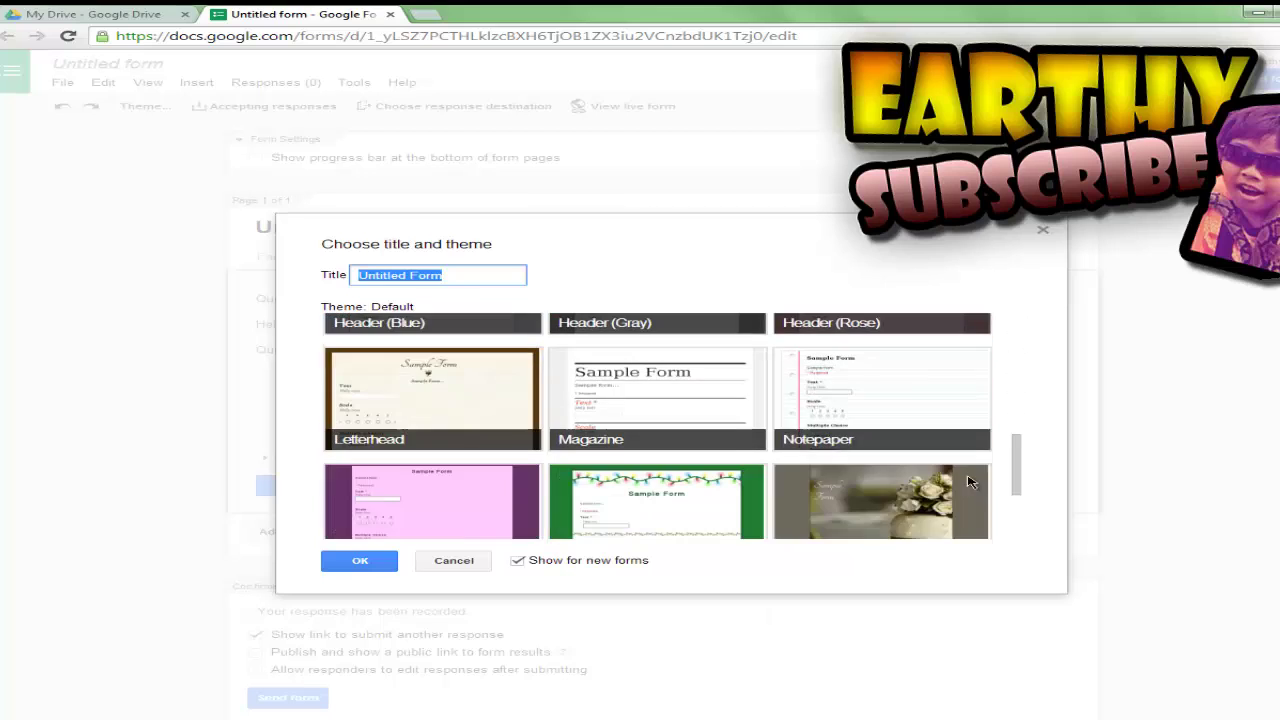
{"action": "scroll", "coordinate": [955, 486], "scroll_direction": "down", "scroll_amount": 2}
{"action": "scroll", "coordinate": [955, 486], "scroll_direction": "down", "scroll_amount": 2}
{"action": "scroll", "coordinate": [900, 460], "scroll_direction": "up", "scroll_amount": 3}
{"action": "scroll", "coordinate": [800, 430], "scroll_direction": "up", "scroll_amount": 3}
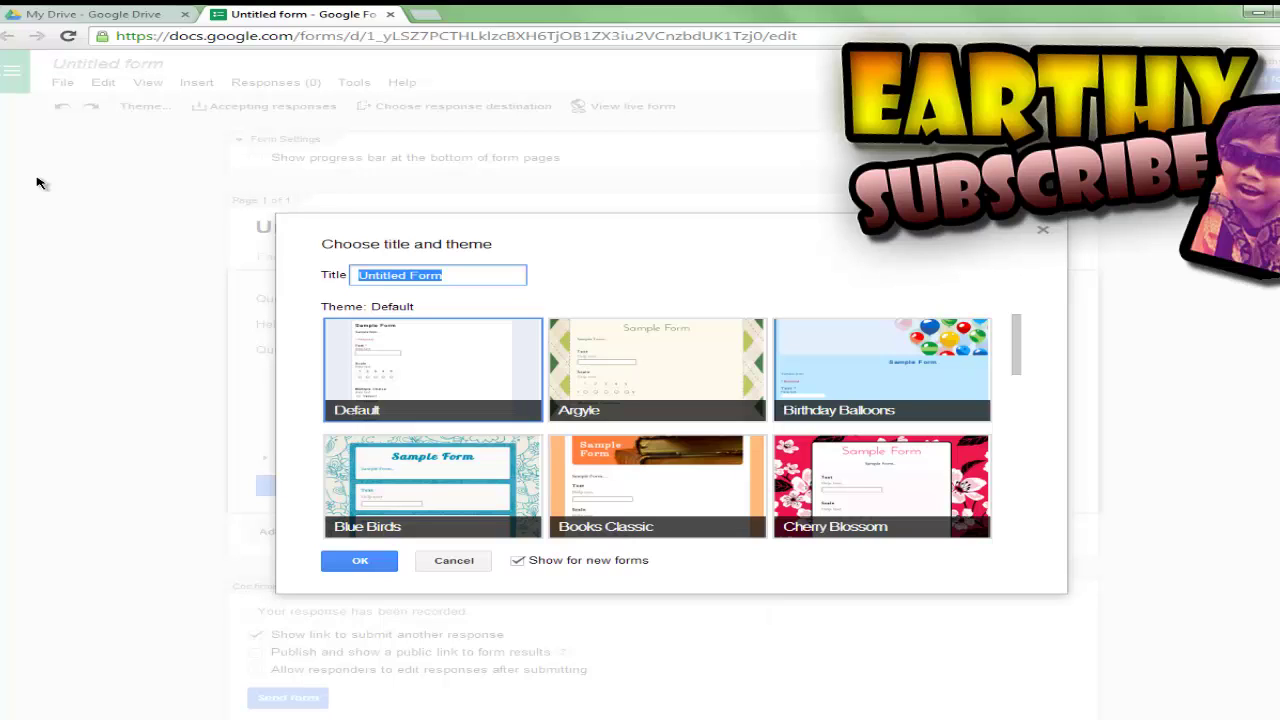
{"action": "type", "text": "Favorite R"}
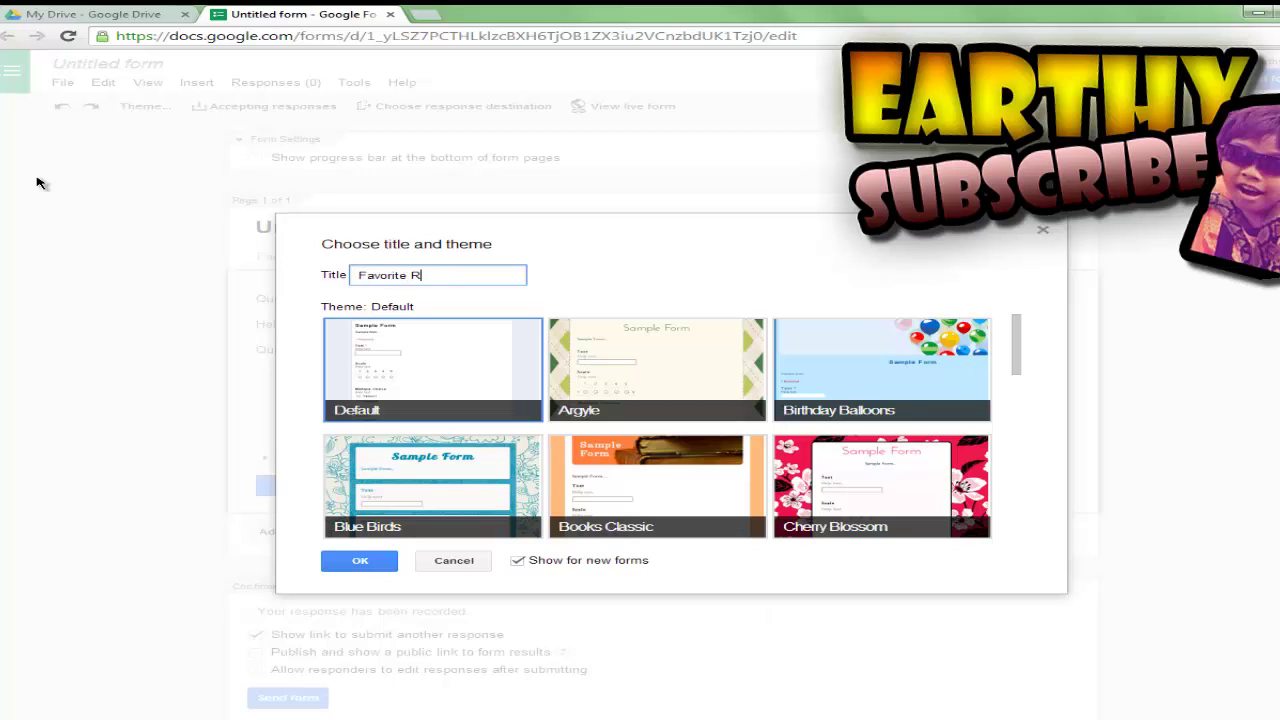
{"action": "type", "text": "urve"}
{"action": "key", "text": "BackSpace"}
{"action": "key", "text": "BackSpace"}
Keep the default theme, title the first question 'Age' with option 5-13 and an Other choice.
{"action": "left_click", "coordinate": [358, 560]}
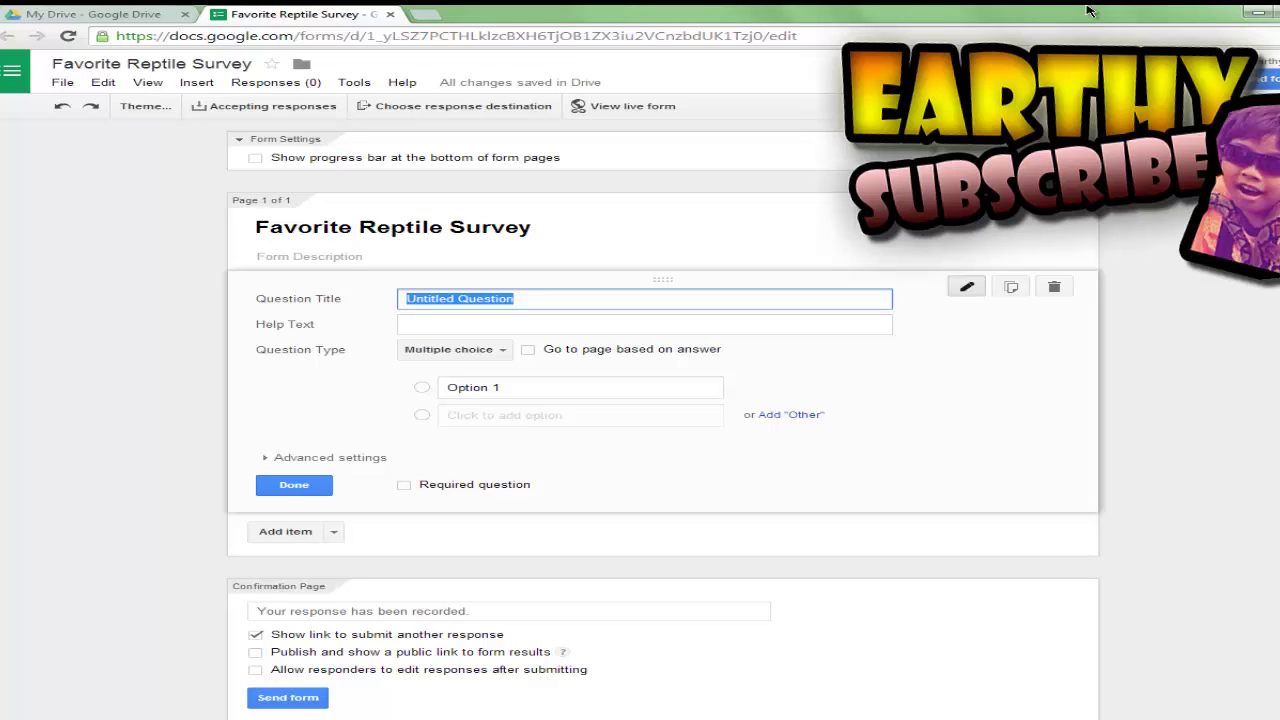
{"action": "type", "text": "Age"}
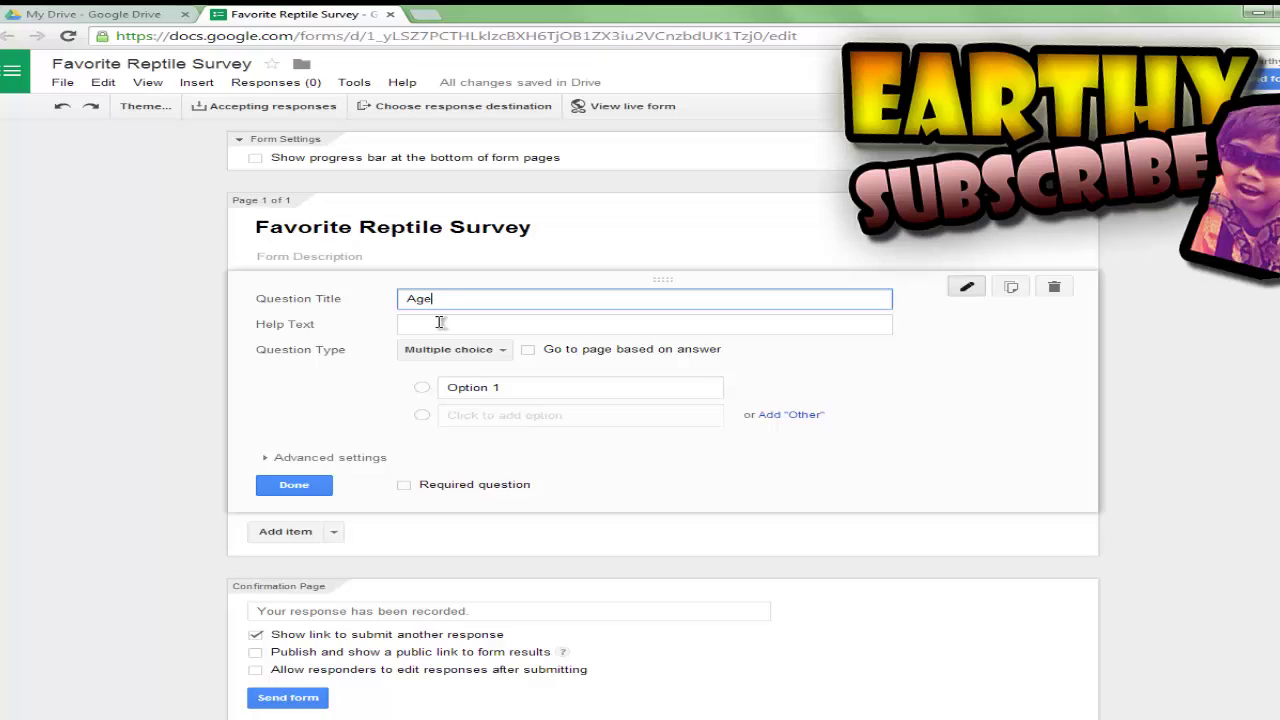
{"action": "left_click", "coordinate": [421, 390]}
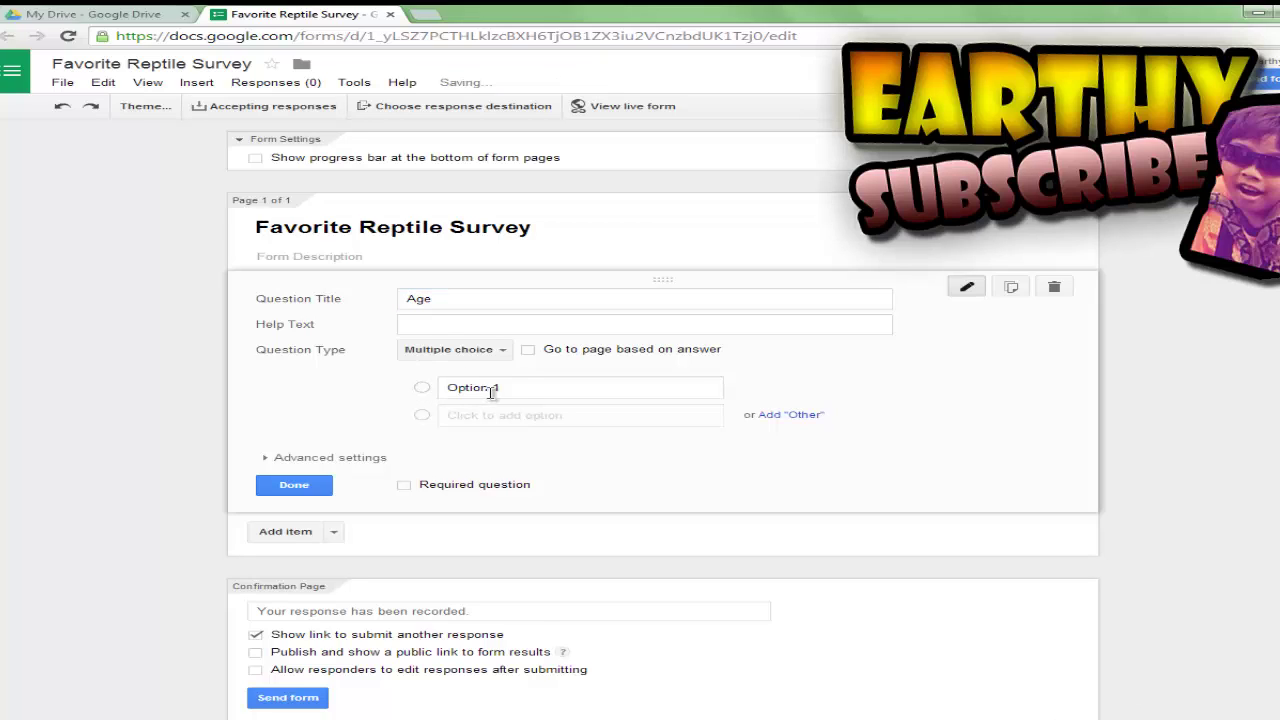
{"action": "left_click", "coordinate": [524, 395]}
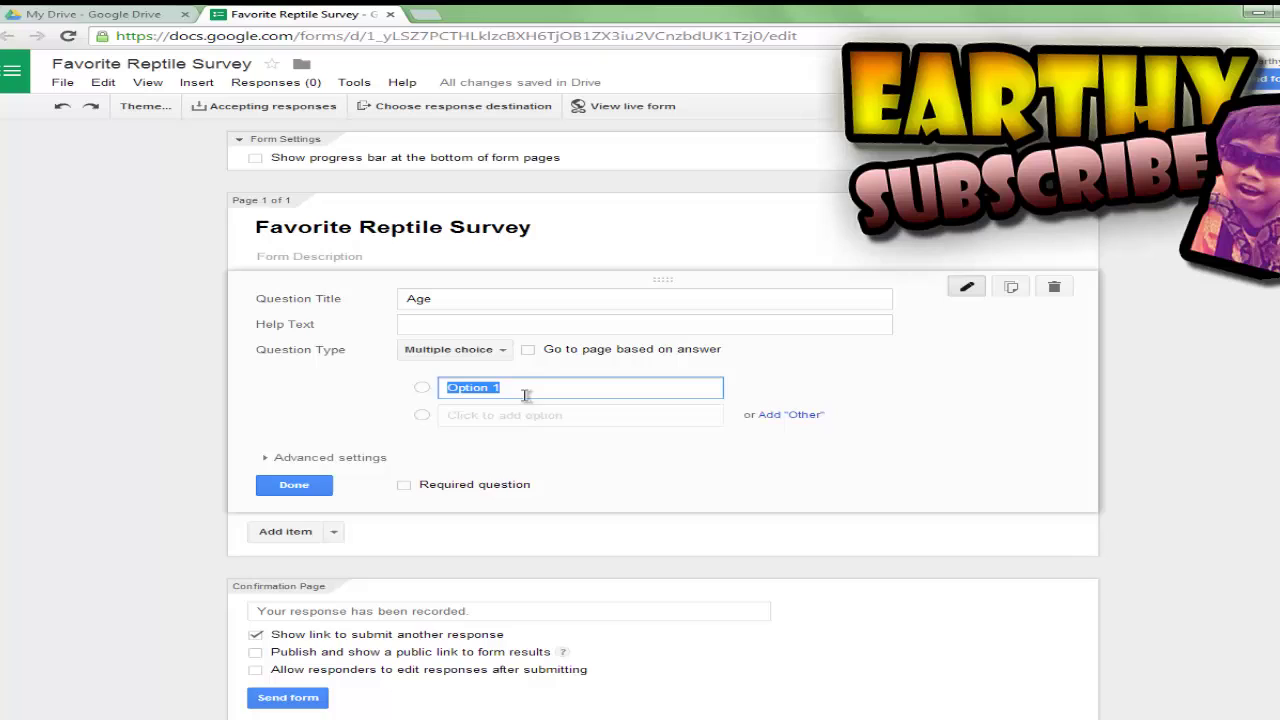
{"action": "type", "text": "1"}
{"action": "left_click", "coordinate": [800, 414]}
{"action": "left_click", "coordinate": [588, 394]}
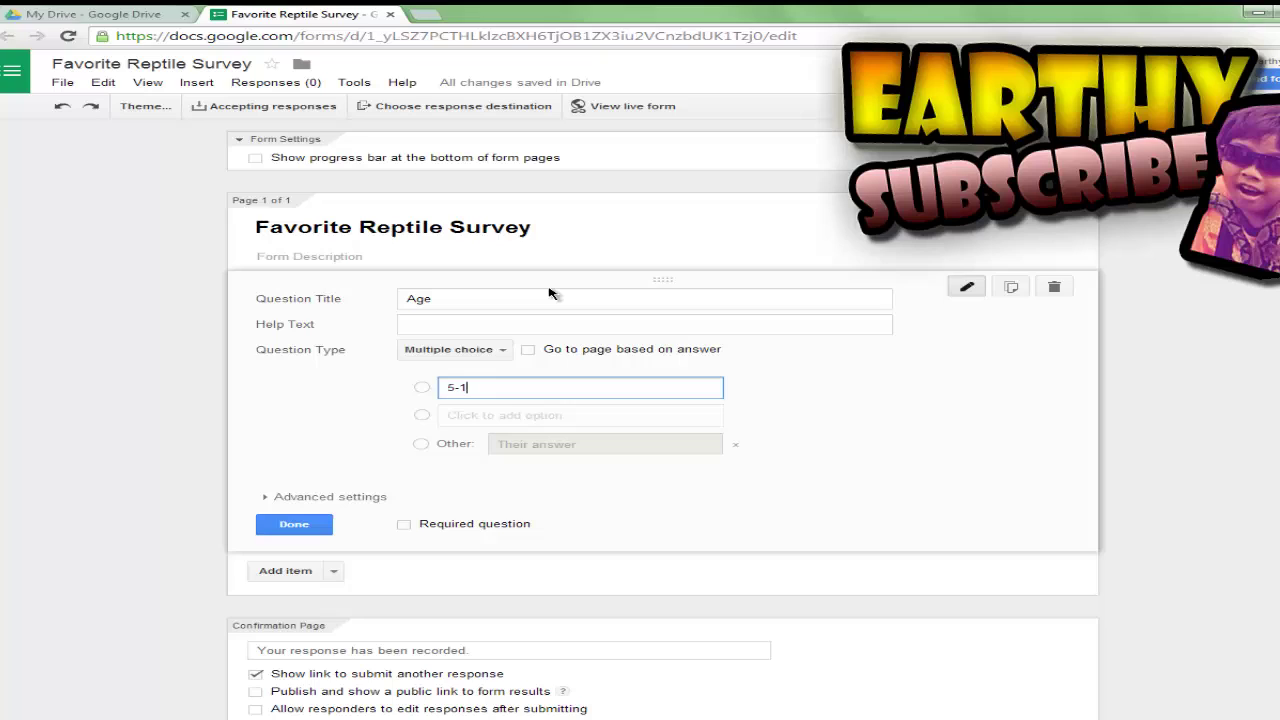
{"action": "type", "text": "3"}
Add the Age answer options 14-18, 19-21 and 22+.
{"action": "left_click", "coordinate": [548, 420]}
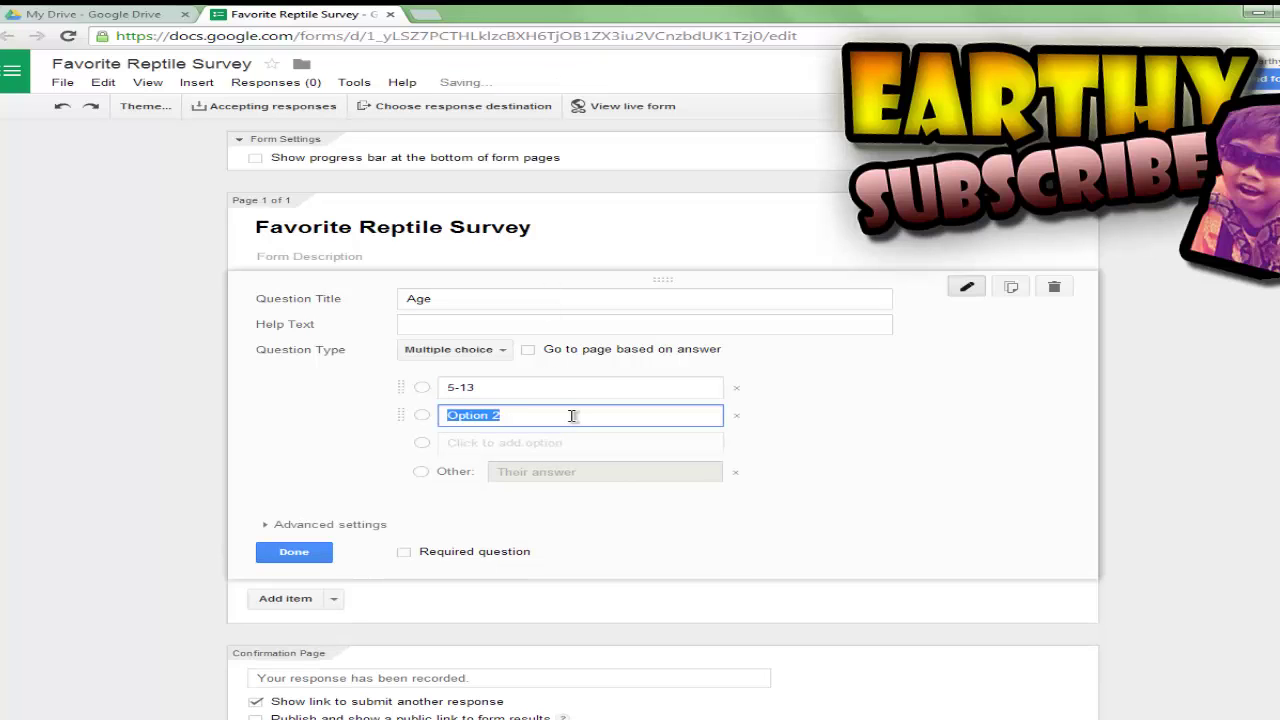
{"action": "type", "text": "14-"}
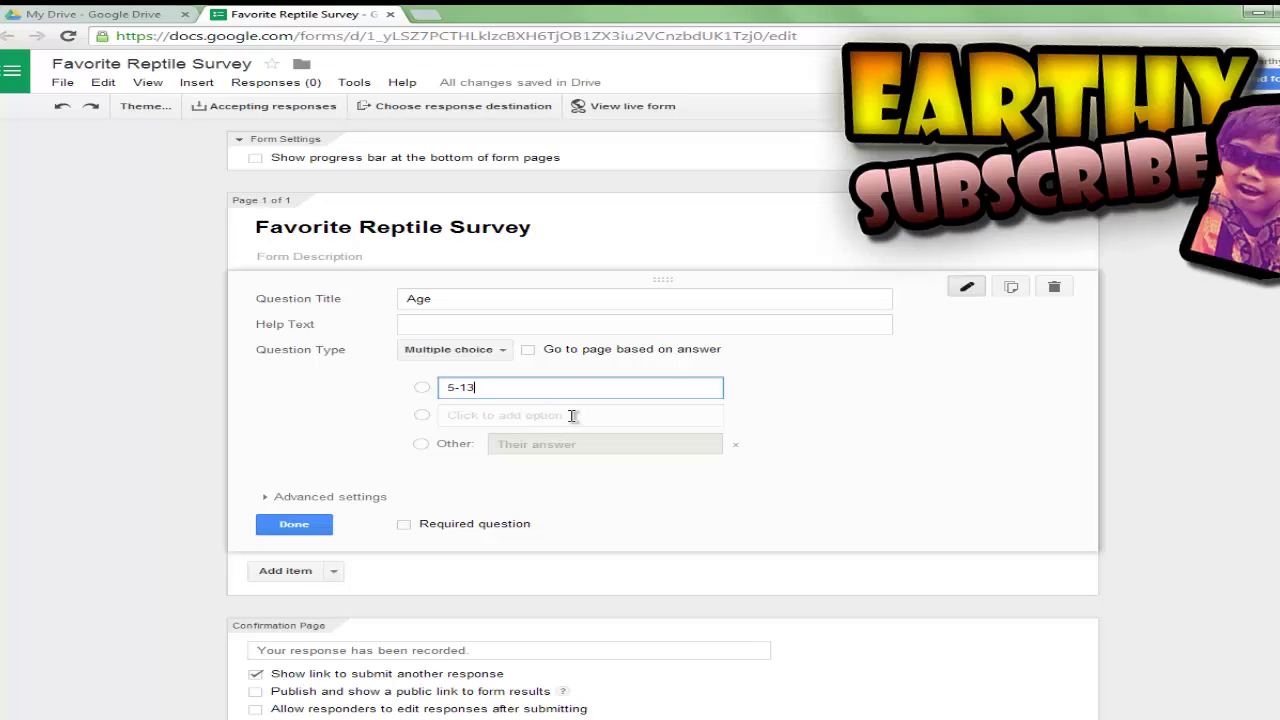
{"action": "left_click", "coordinate": [572, 415]}
{"action": "type", "text": "14-18"}
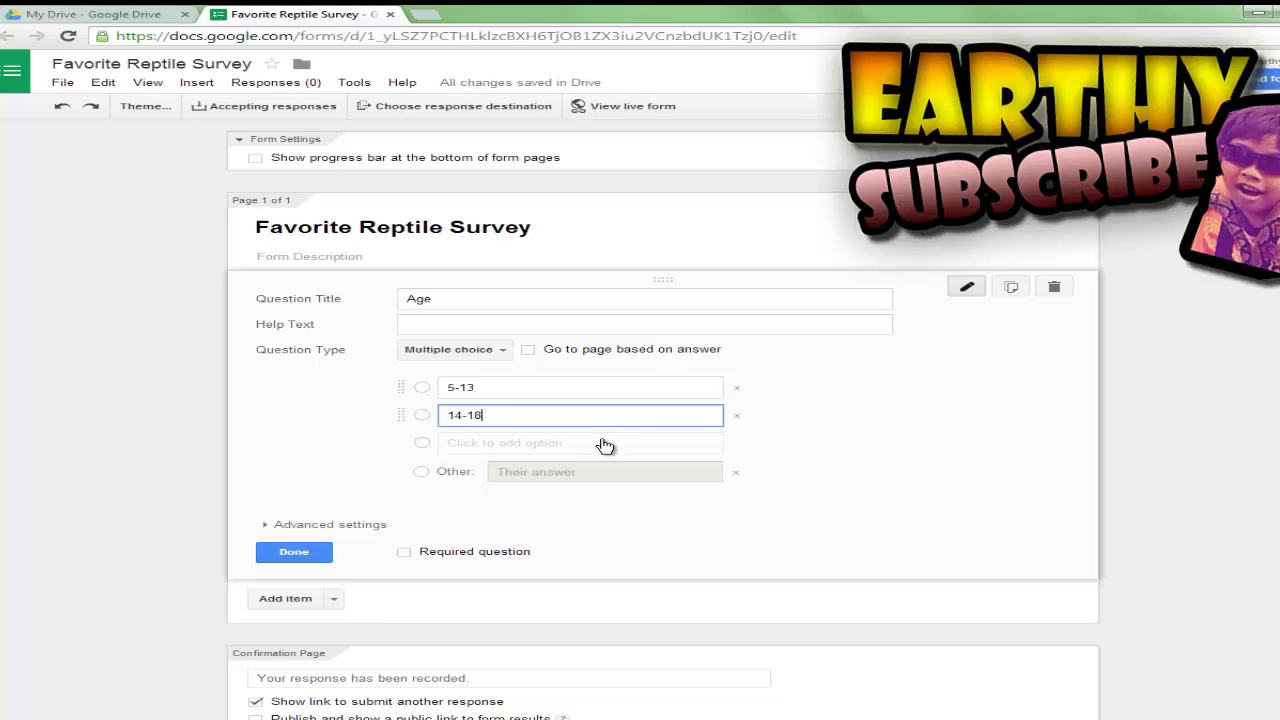
{"action": "left_click", "coordinate": [603, 442]}
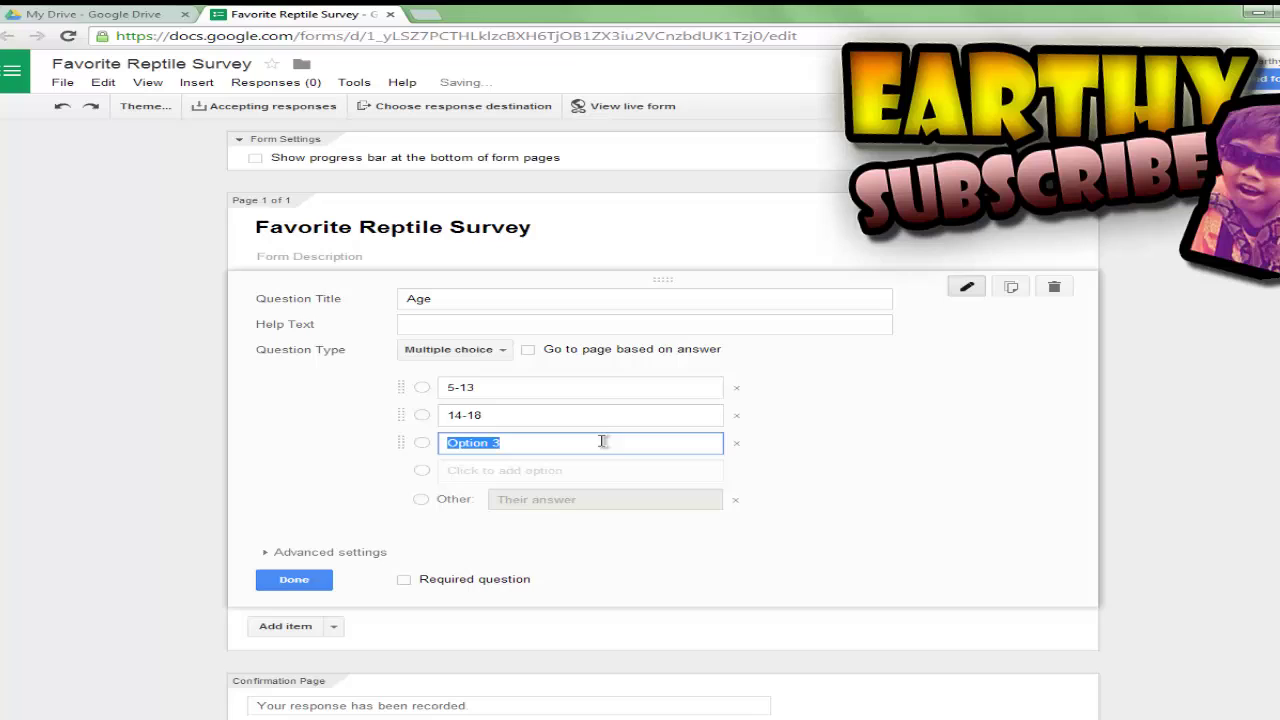
{"action": "type", "text": "19-21"}
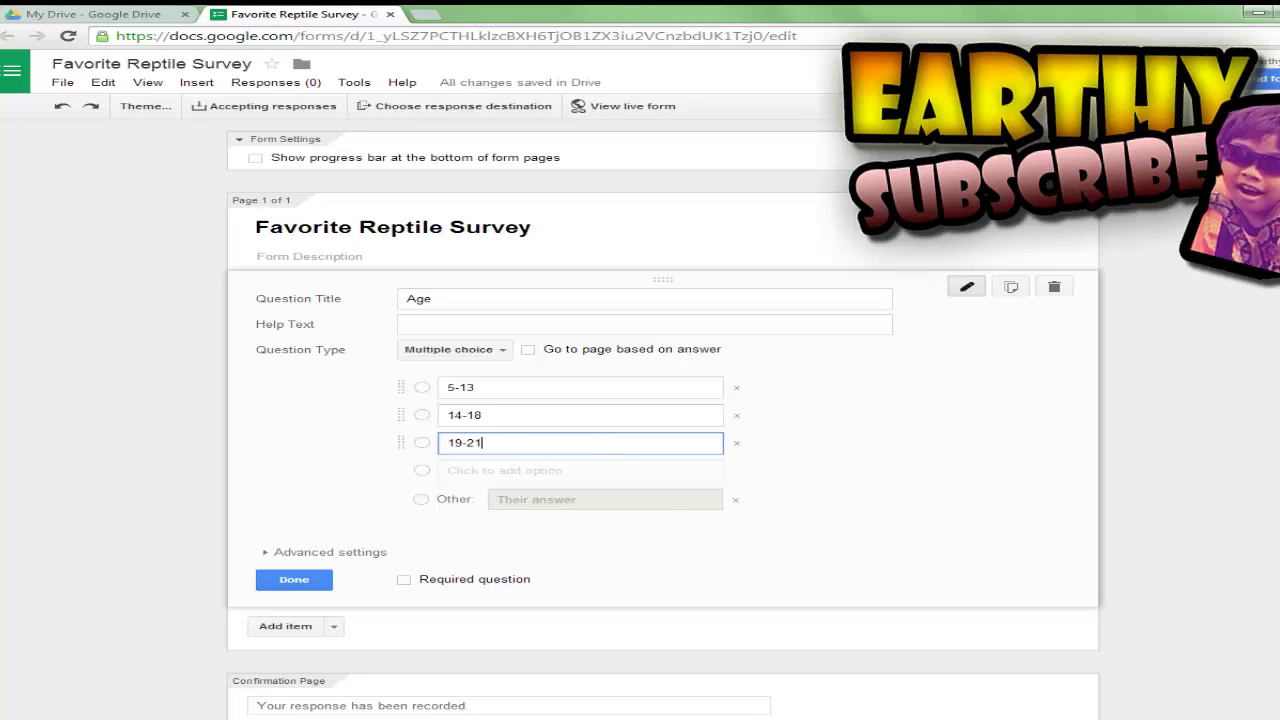
{"action": "left_click", "coordinate": [677, 468]}
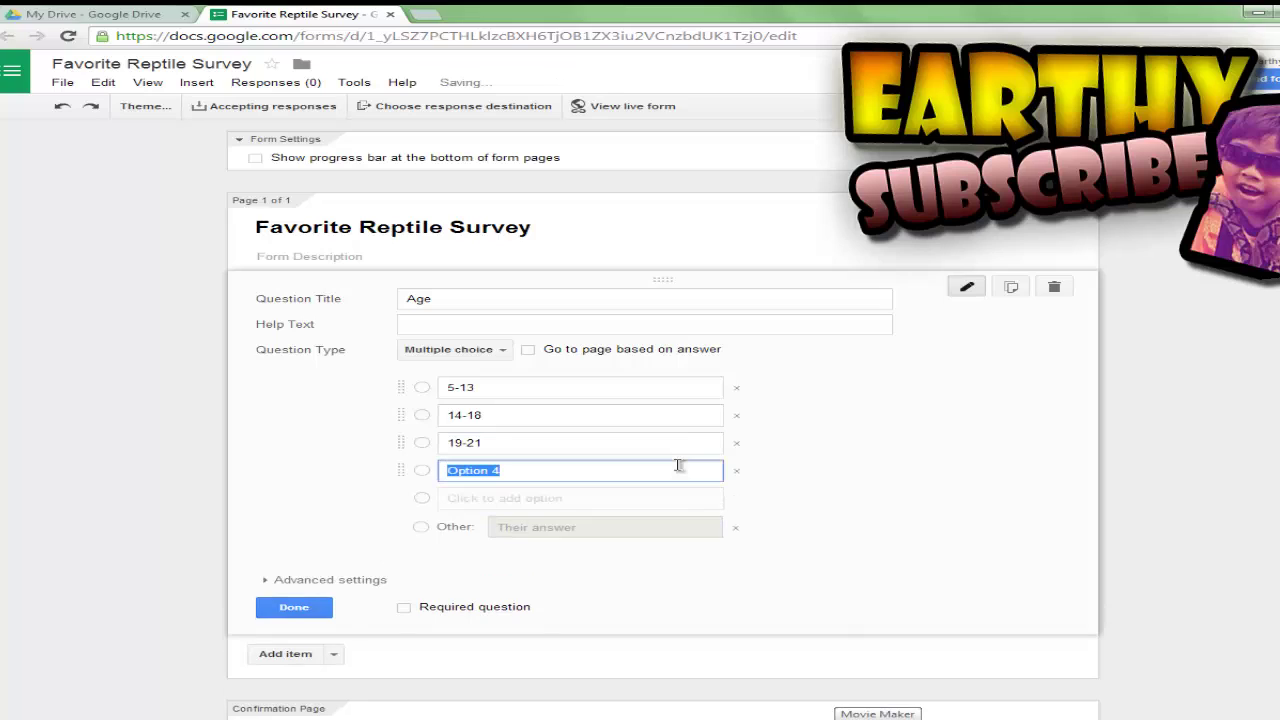
{"action": "type", "text": "22+"}
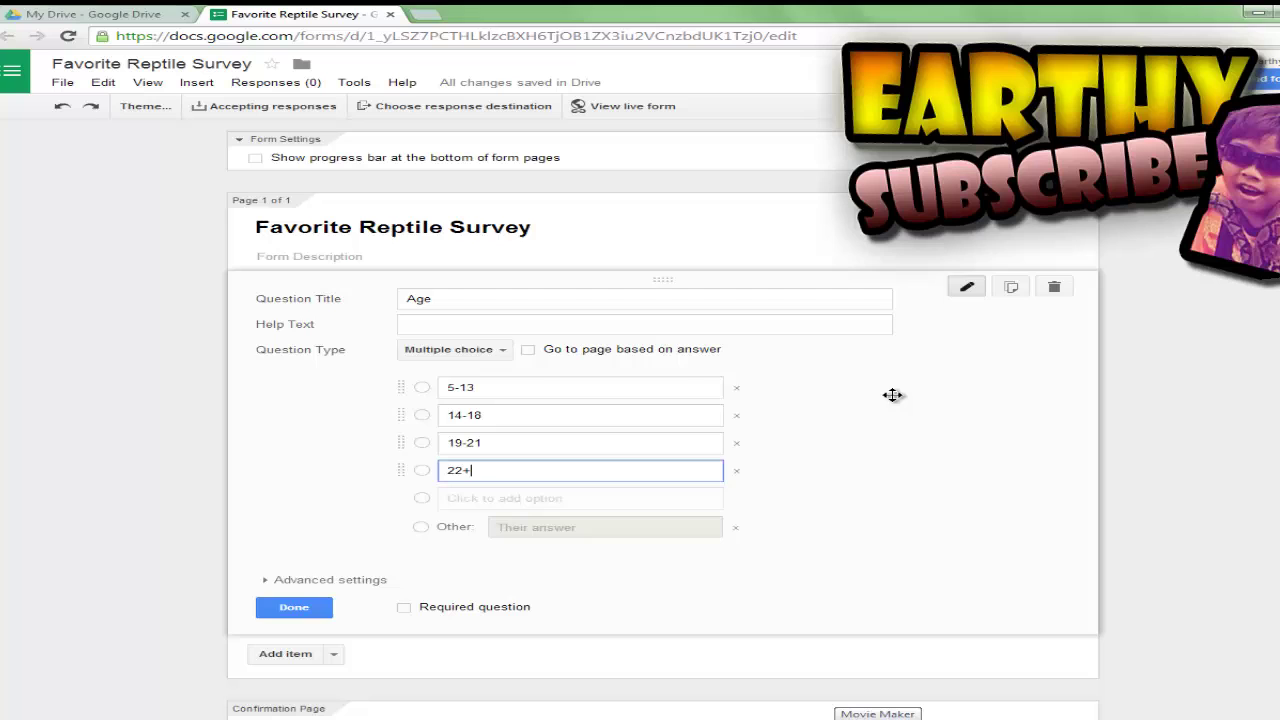
Finish the Age question and add a new Text-type question below it.
{"action": "left_click", "coordinate": [290, 607]}
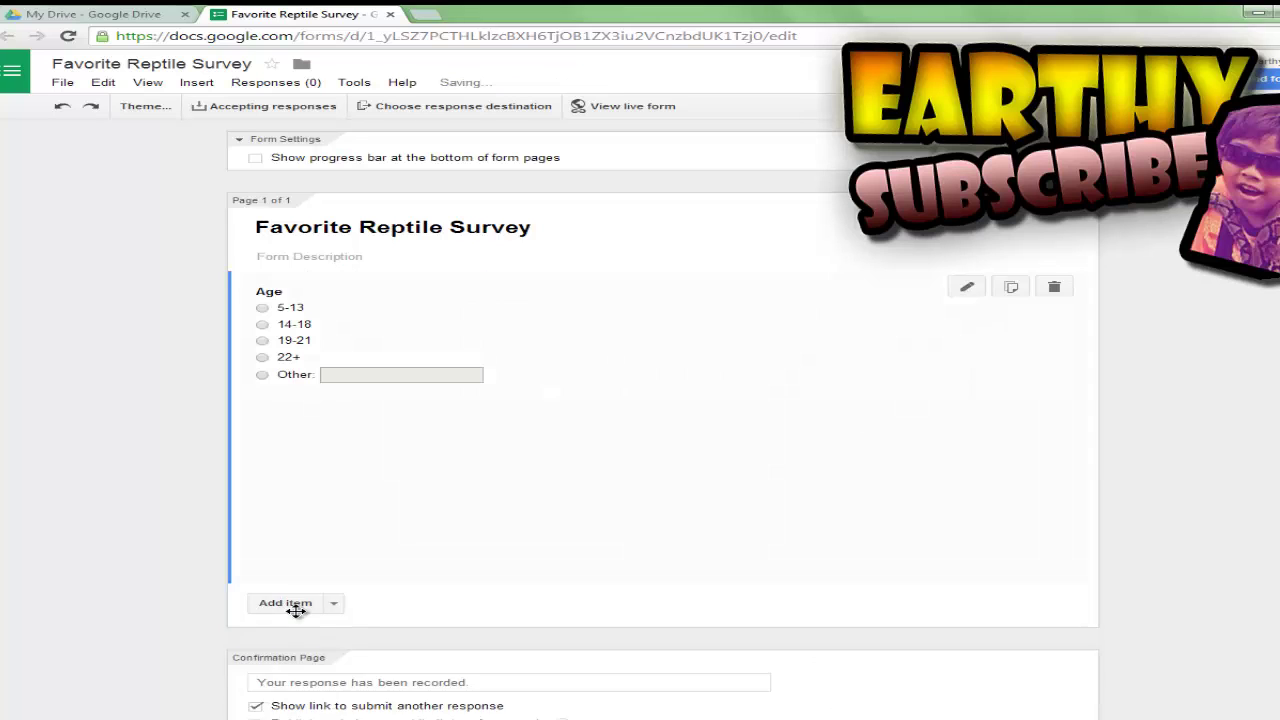
{"action": "left_click", "coordinate": [293, 422]}
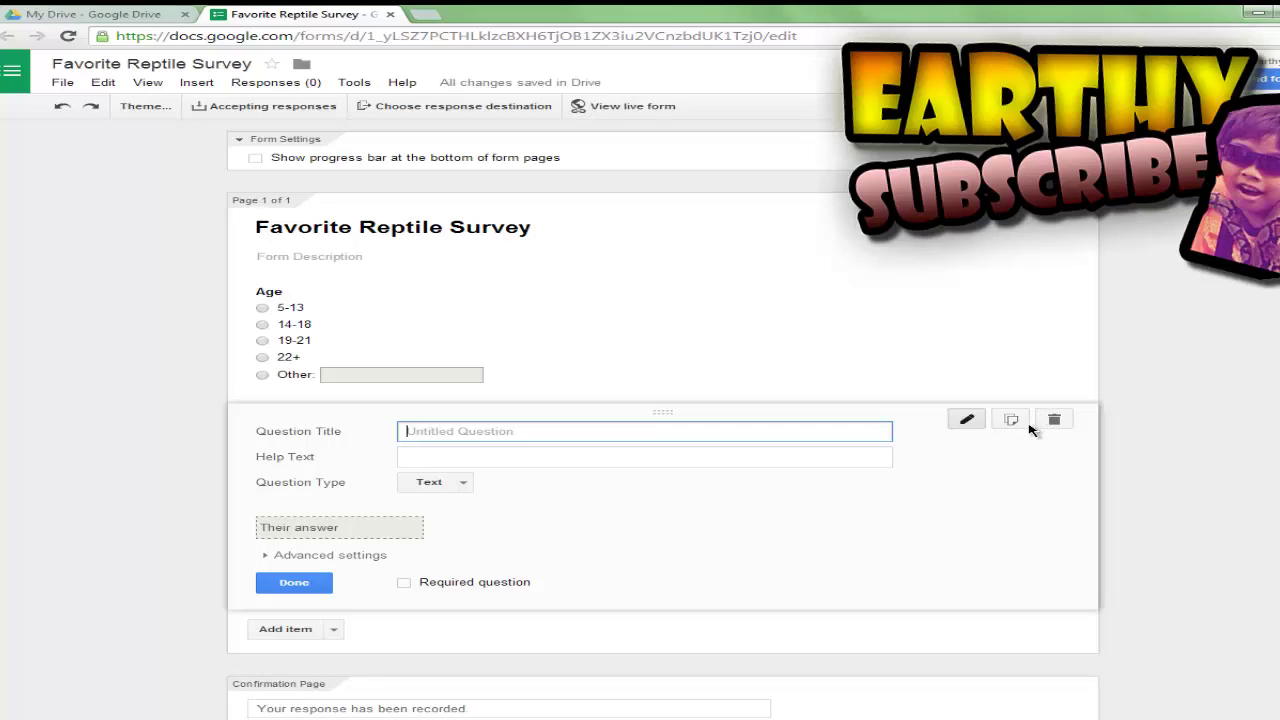
{"action": "left_click", "coordinate": [462, 484]}
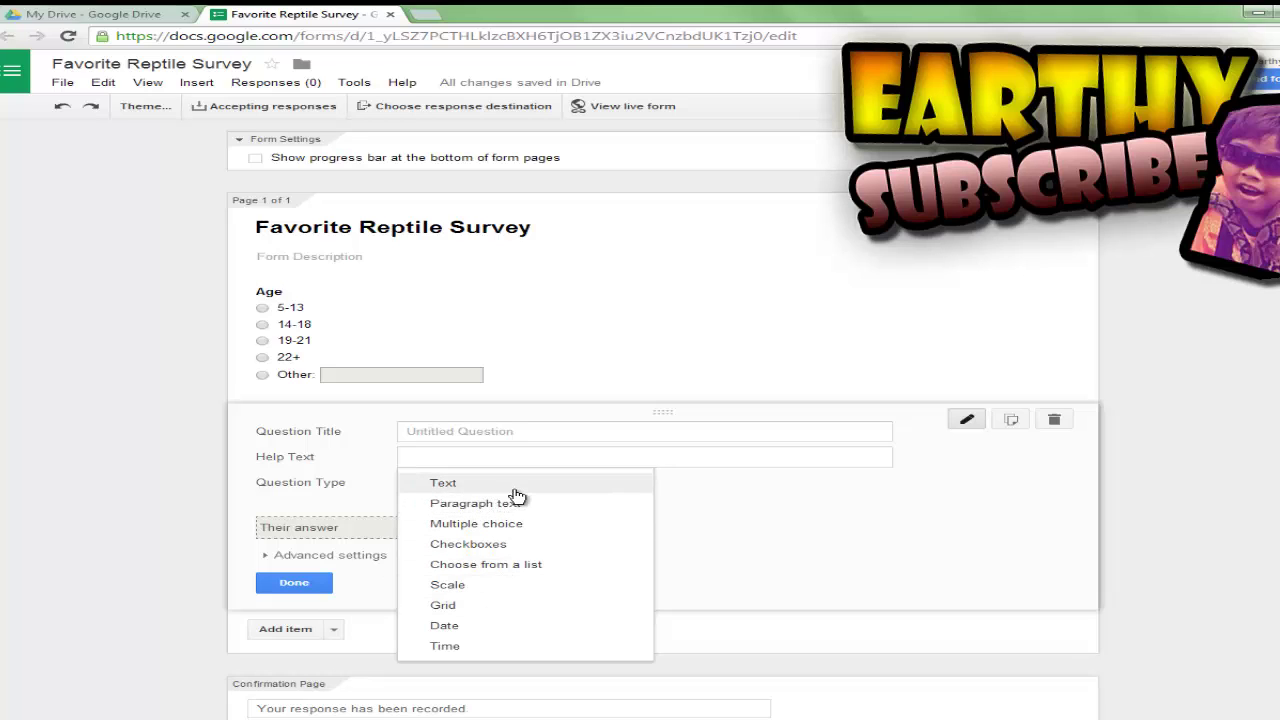
{"action": "left_click", "coordinate": [515, 483]}
Title the new question 'Favorite Reptile?' and finish editing it.
{"action": "left_click", "coordinate": [530, 433]}
{"action": "type", "text": "Wha"}
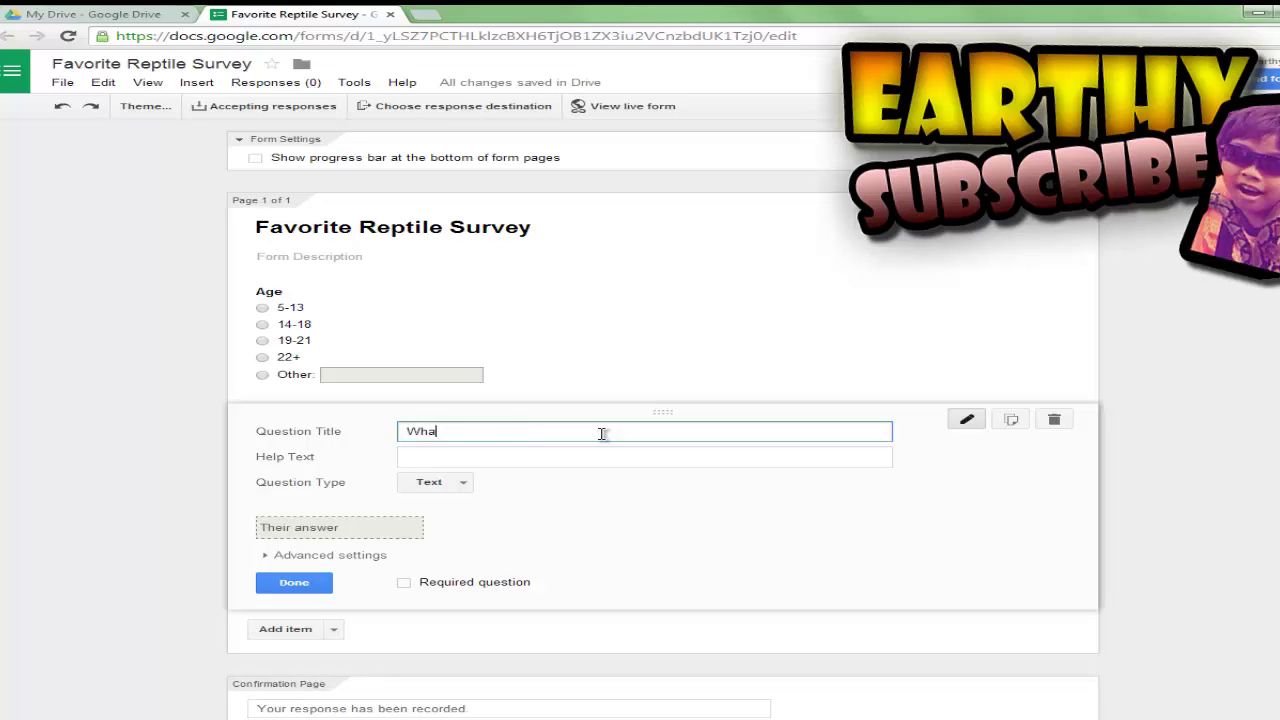
{"action": "key", "text": "BackSpace"}
{"action": "type", "text": "G"}
{"action": "key", "text": "BackSpace"}
{"action": "key", "text": "BackSpace"}
{"action": "type", "text": "G"}
{"action": "key", "text": "BackSpace"}
{"action": "type", "text": "Fa"}
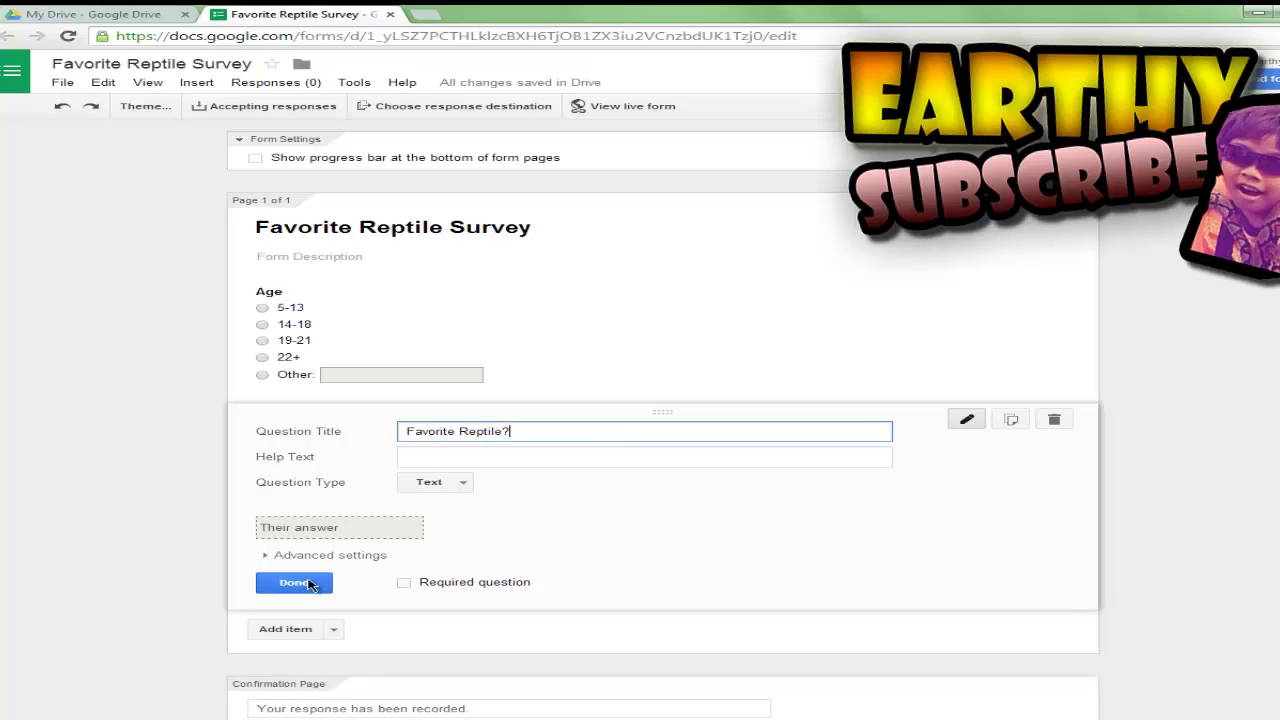
{"action": "left_click", "coordinate": [452, 456]}
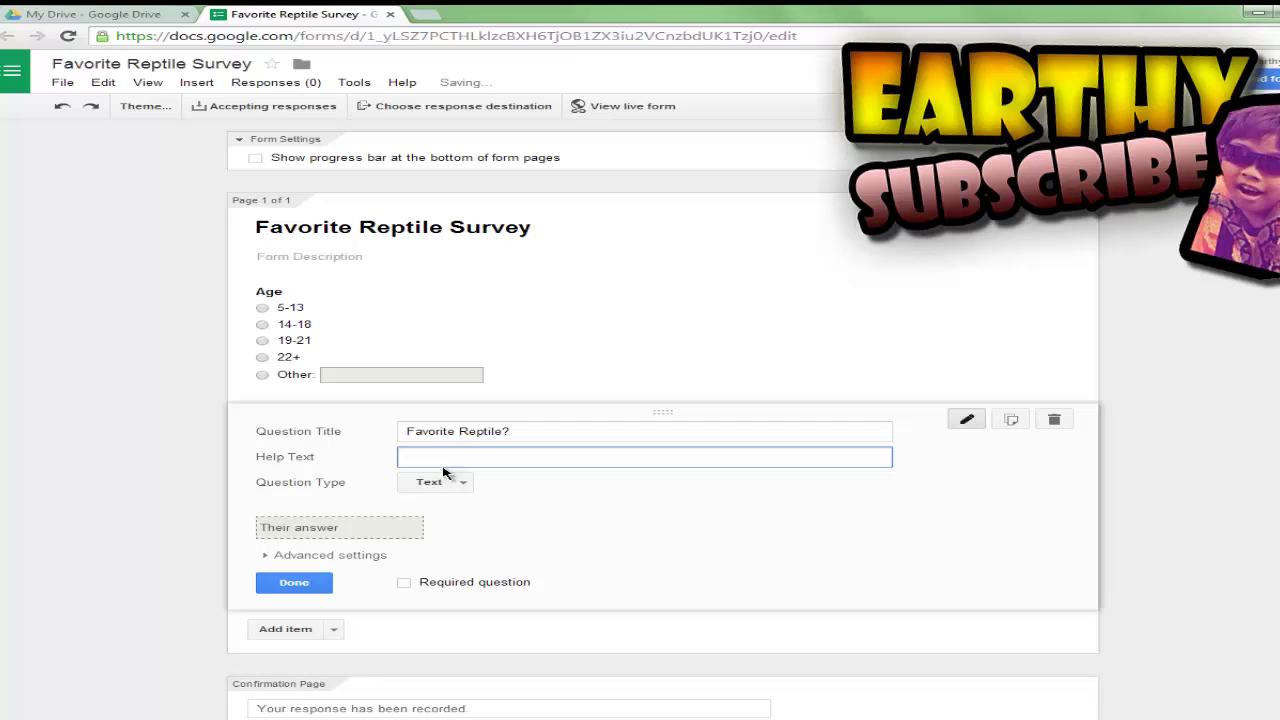
{"action": "left_click", "coordinate": [290, 582]}
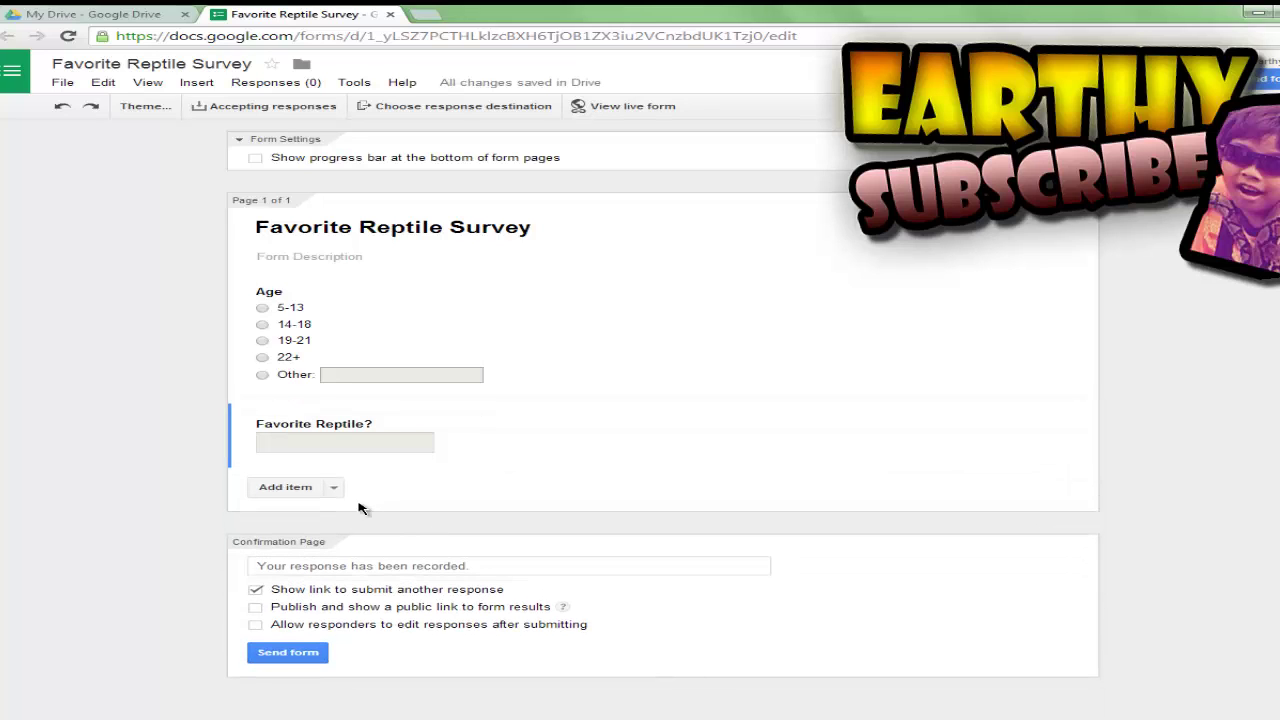
Add a Paragraph text question titled 'Why?' below Favorite Reptile?
{"action": "left_click", "coordinate": [308, 488]}
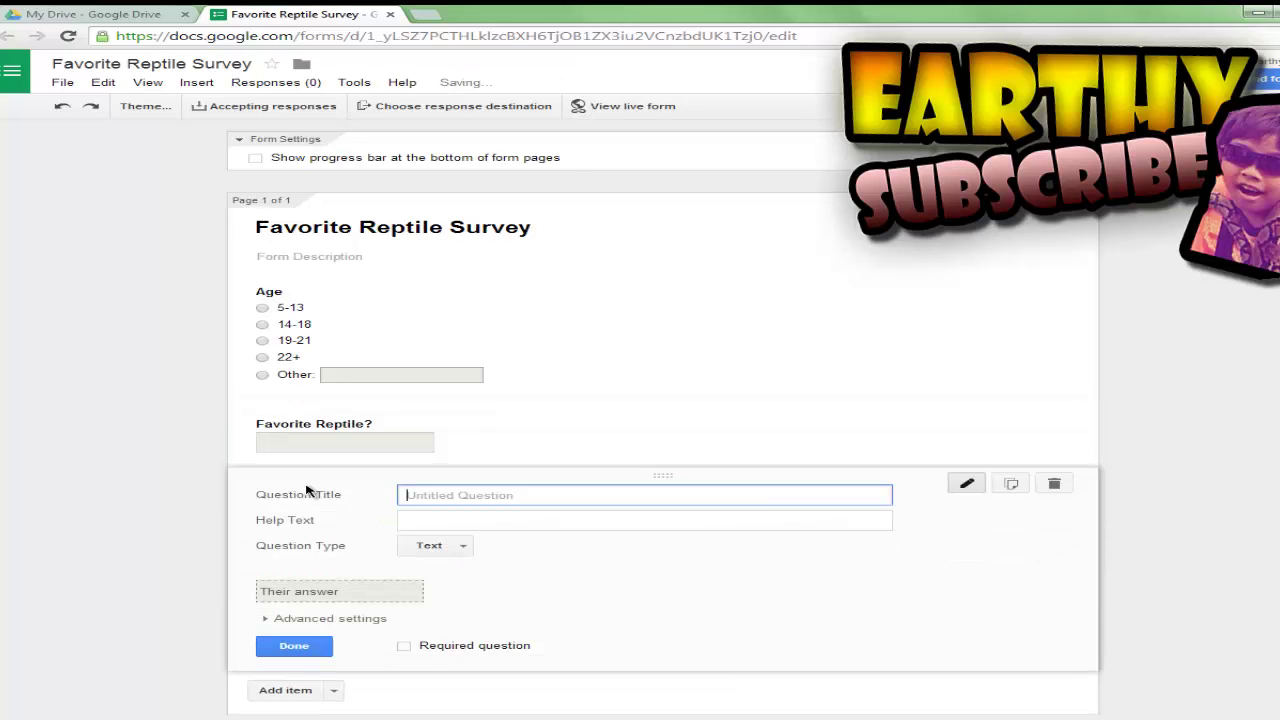
{"action": "left_click", "coordinate": [454, 542]}
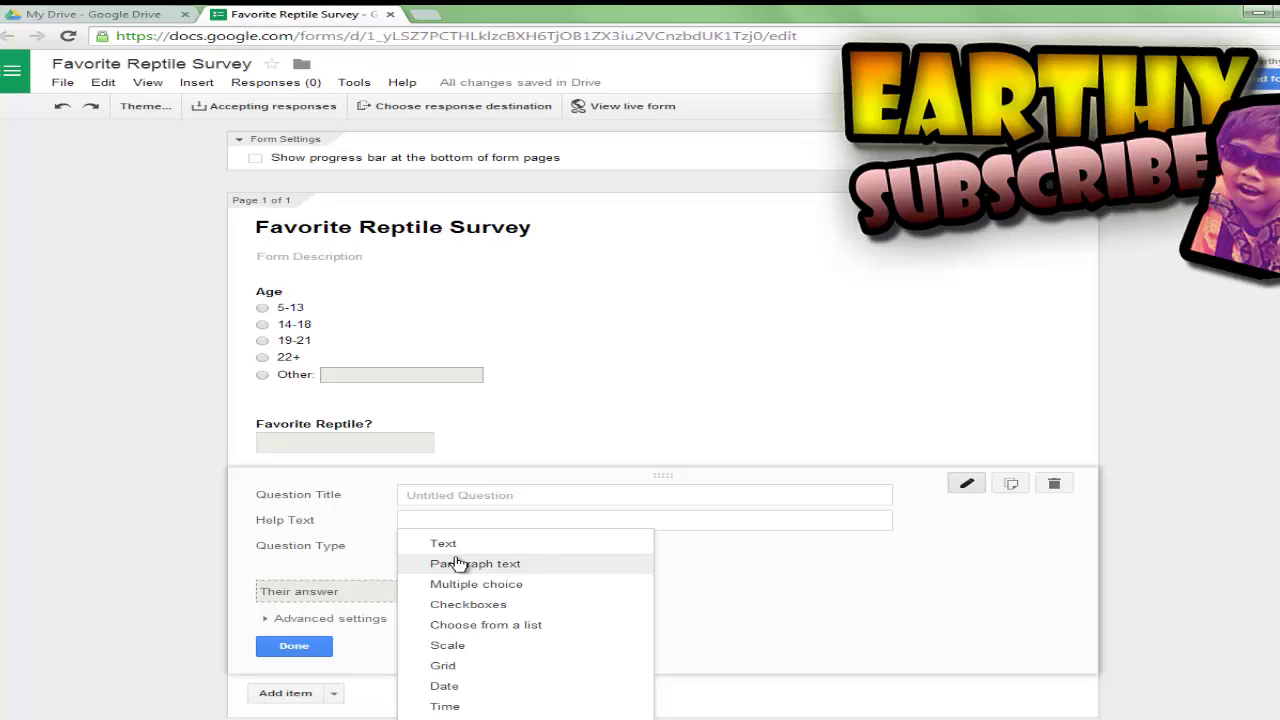
{"action": "left_click", "coordinate": [466, 568]}
{"action": "left_click", "coordinate": [475, 493]}
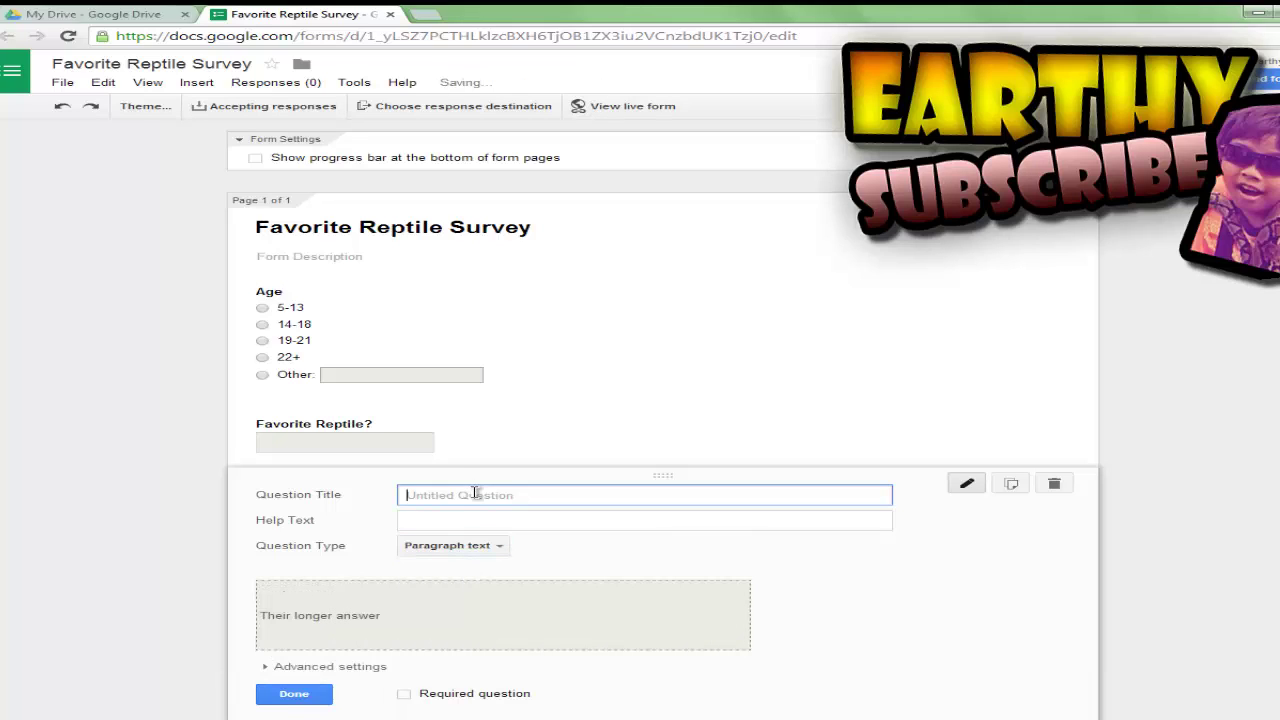
{"action": "type", "text": "Why?"}
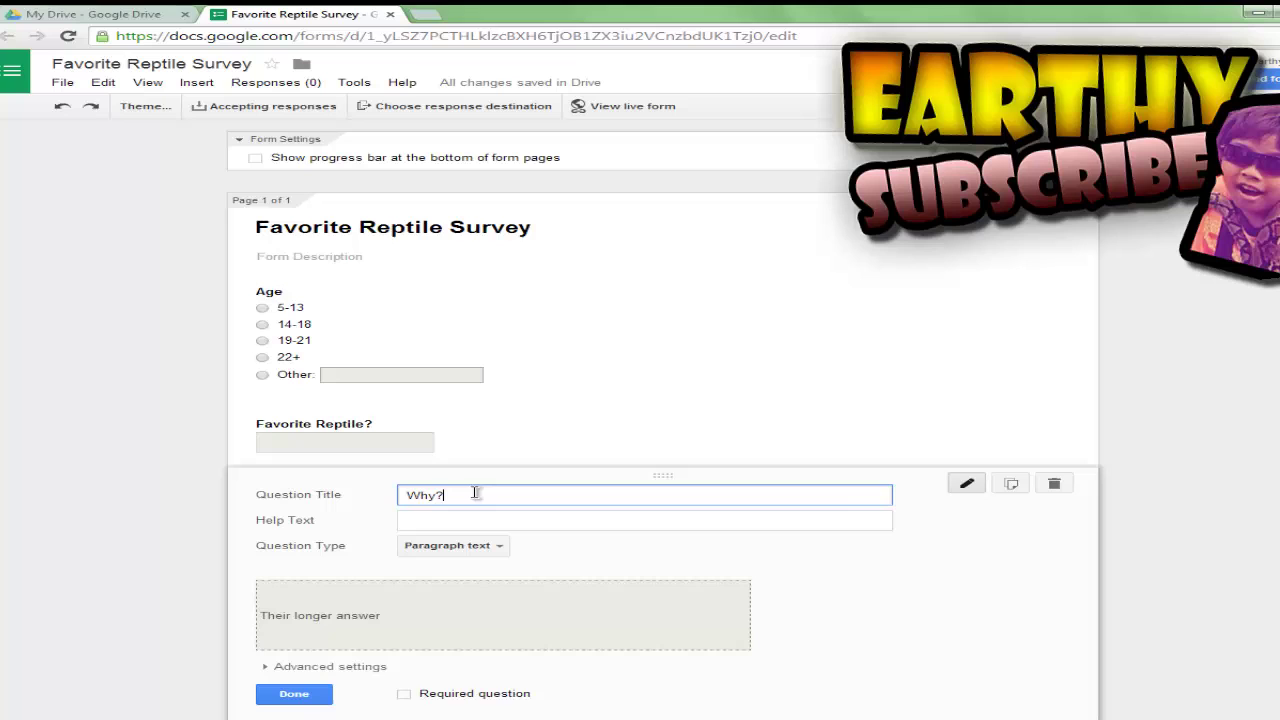
{"action": "left_click", "coordinate": [292, 693]}
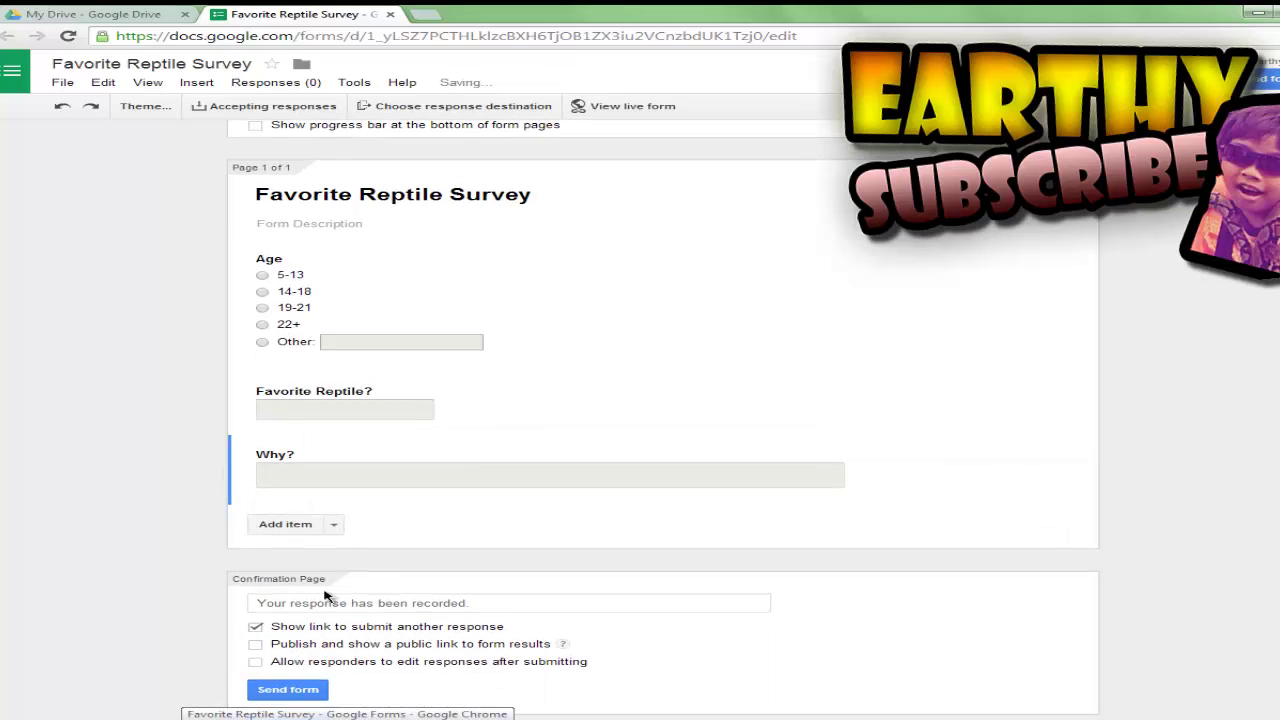
{"action": "left_click", "coordinate": [290, 530]}
{"action": "left_click", "coordinate": [440, 583]}
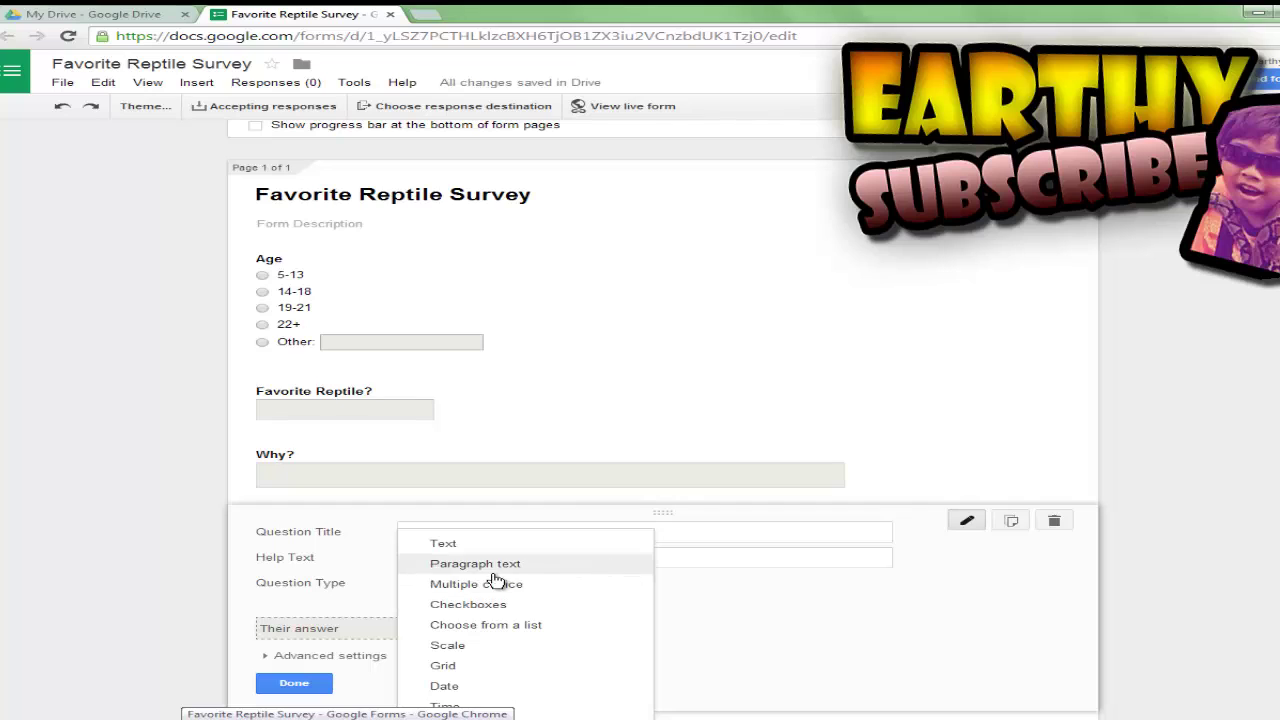
{"action": "left_click", "coordinate": [478, 586]}
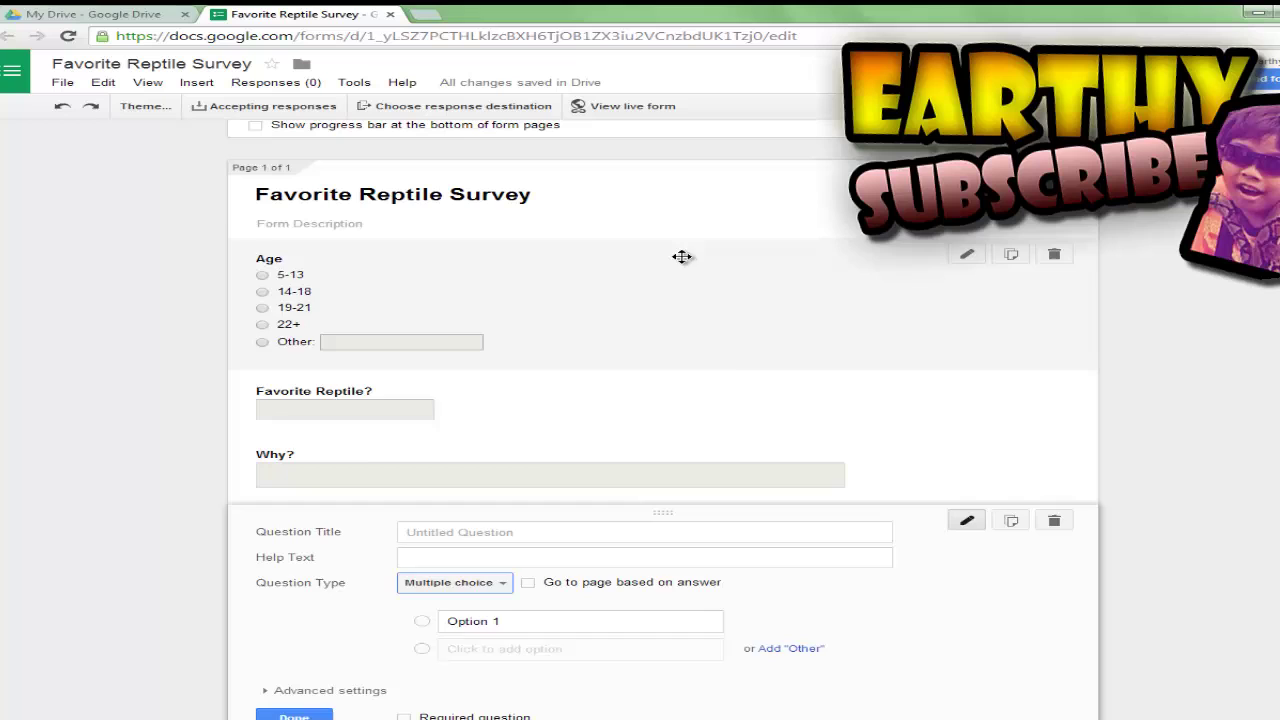
{"action": "left_click", "coordinate": [681, 256]}
{"action": "left_click", "coordinate": [500, 318]}
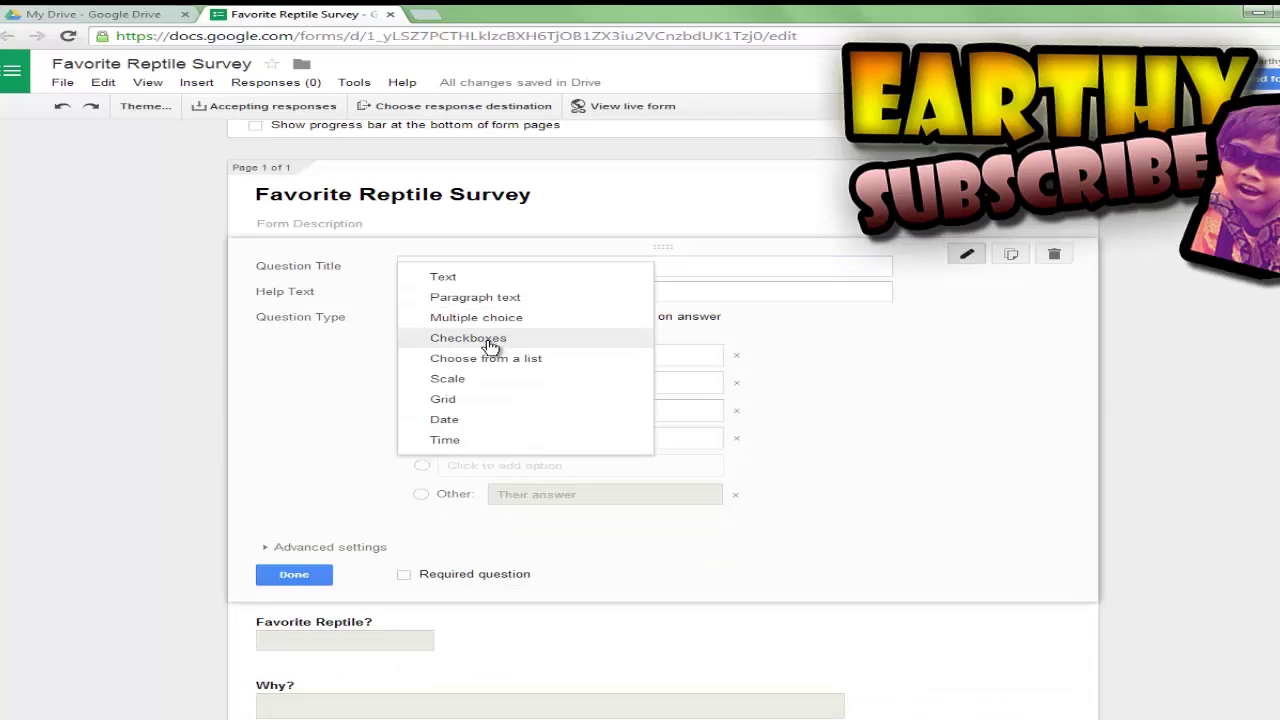
{"action": "left_click", "coordinate": [490, 345]}
{"action": "scroll", "coordinate": [648, 502], "scroll_direction": "down", "scroll_amount": 2}
{"action": "scroll", "coordinate": [644, 508], "scroll_direction": "down", "scroll_amount": 2}
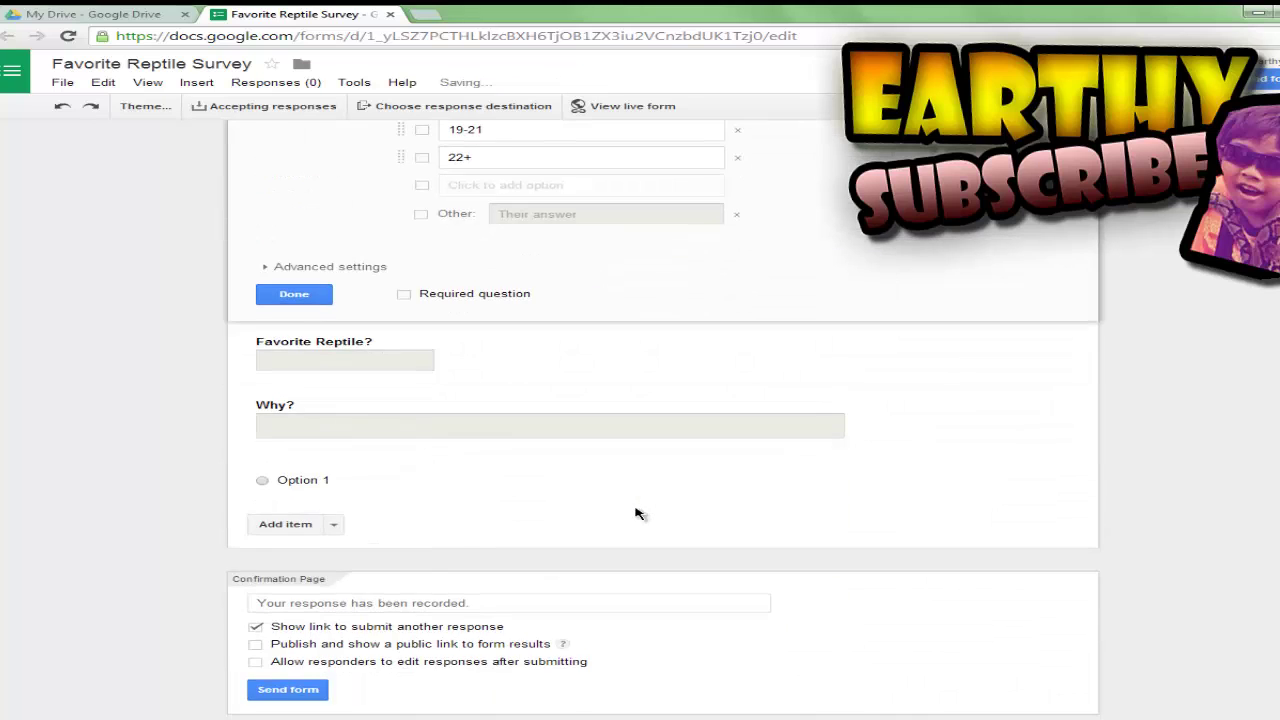
{"action": "scroll", "coordinate": [634, 500], "scroll_direction": "up", "scroll_amount": 3}
{"action": "left_click", "coordinate": [485, 258]}
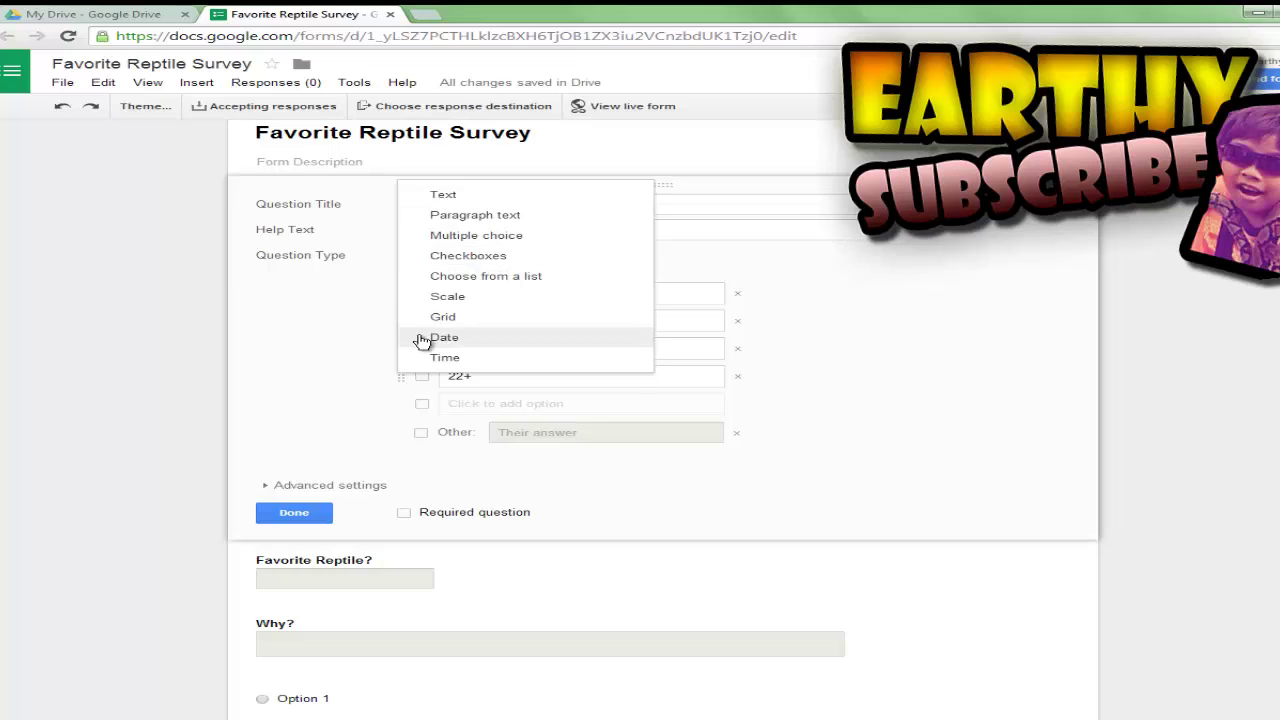
{"action": "left_click", "coordinate": [500, 236]}
{"action": "scroll", "coordinate": [425, 610], "scroll_direction": "down", "scroll_amount": 3}
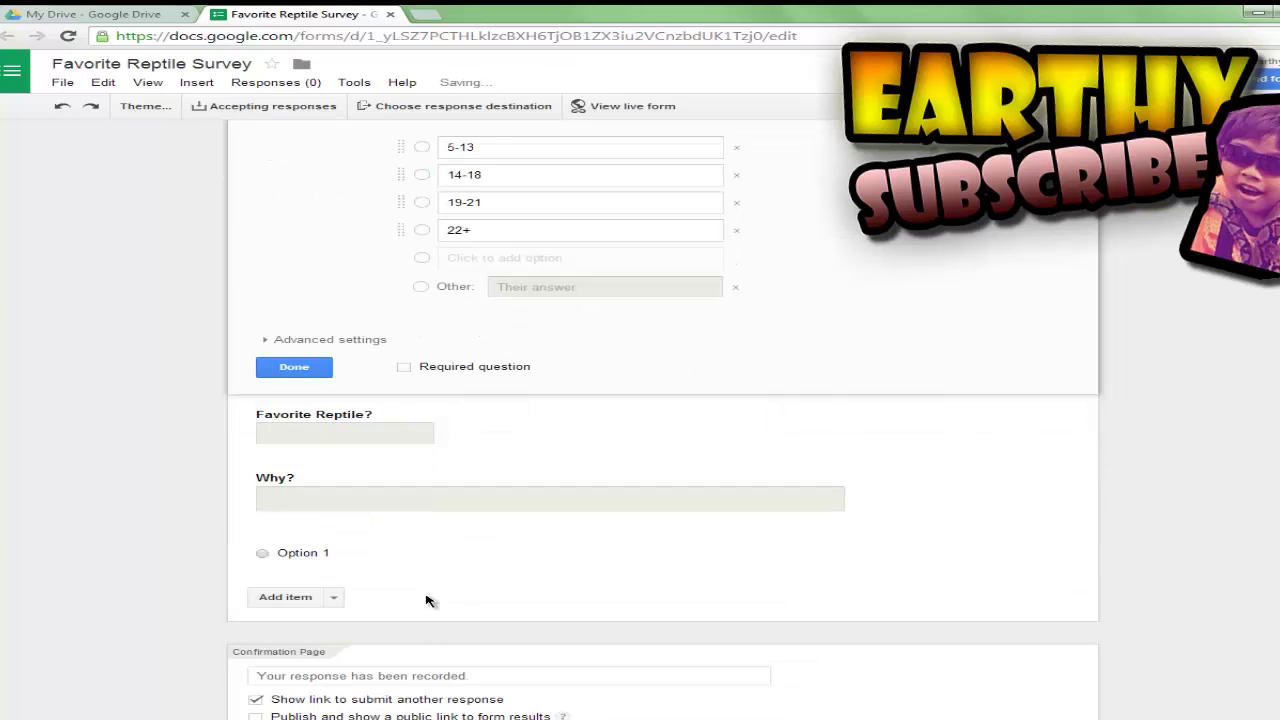
{"action": "left_click", "coordinate": [403, 555]}
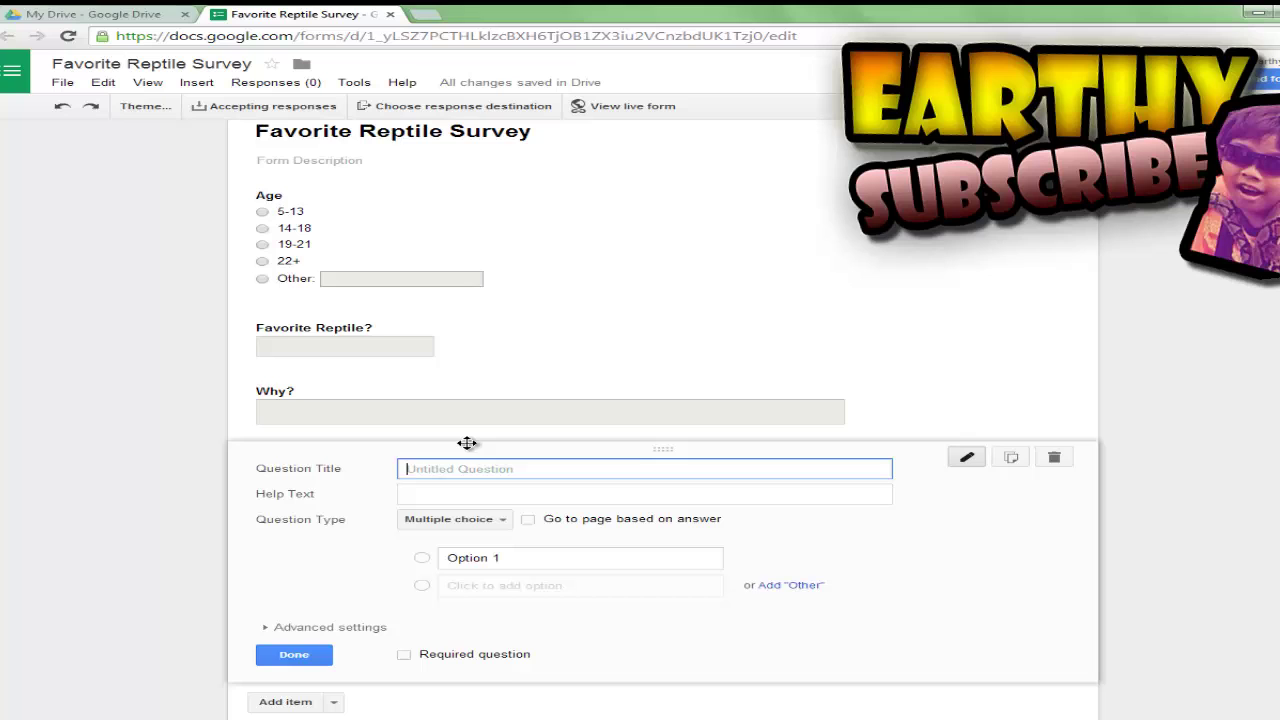
{"action": "left_click", "coordinate": [1054, 457]}
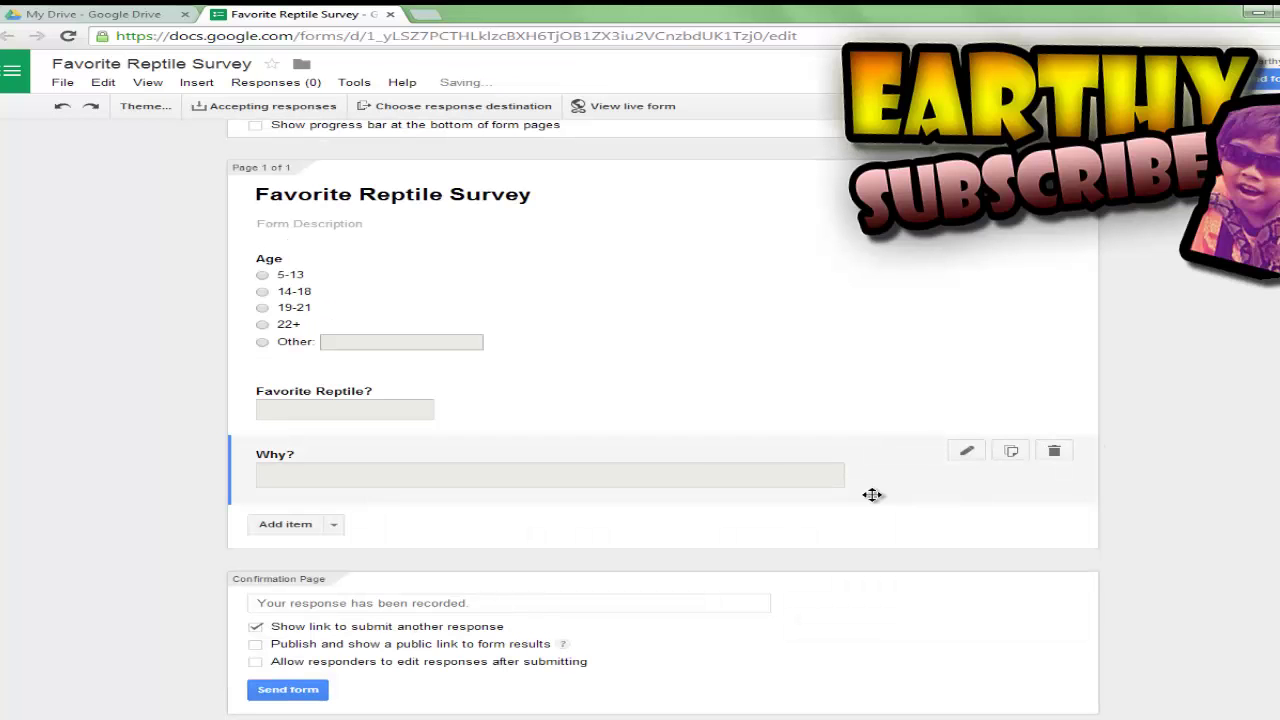
Check the sharing options, then open the live form in a new tab.
{"action": "left_click", "coordinate": [1256, 84]}
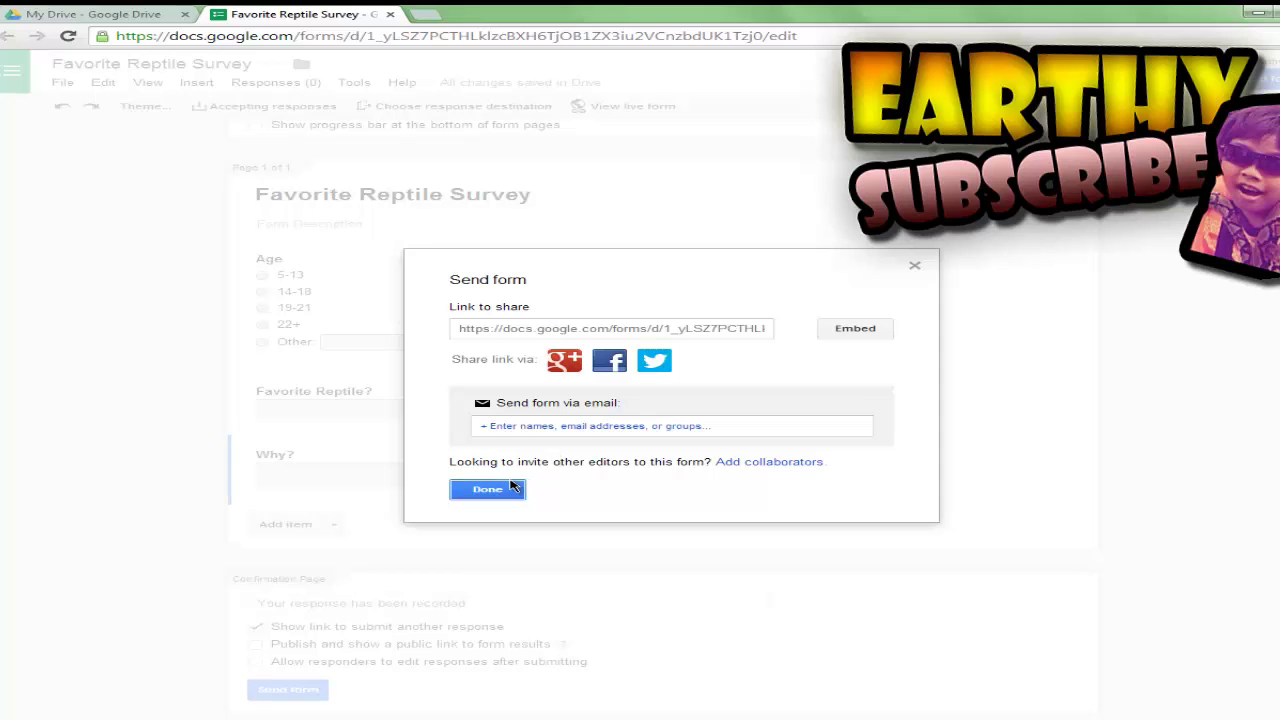
{"action": "left_click", "coordinate": [487, 489]}
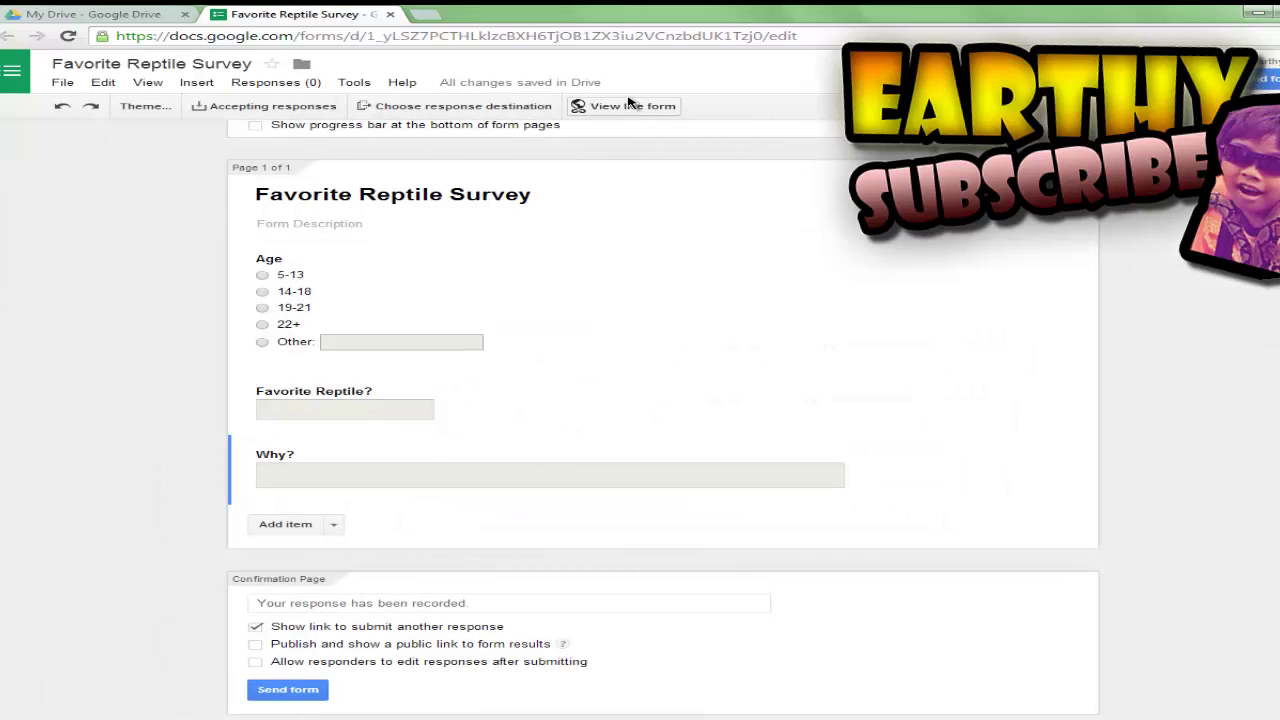
{"action": "right_click", "coordinate": [614, 108]}
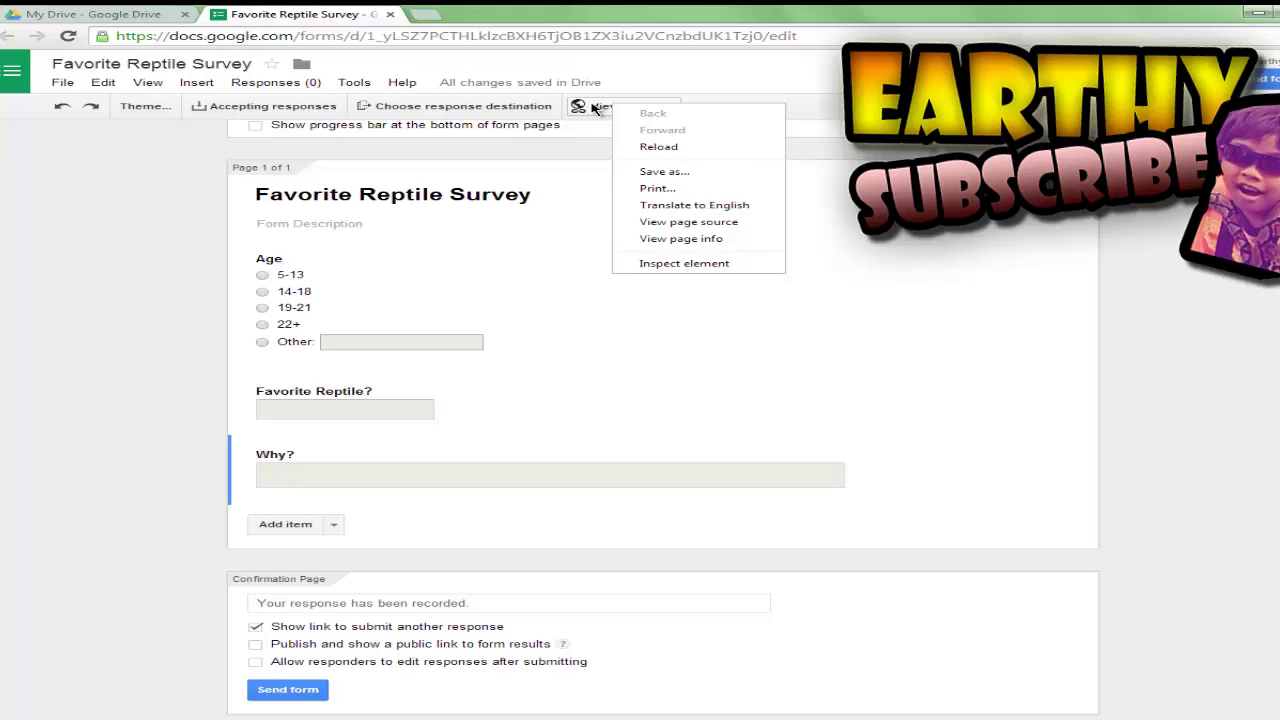
{"action": "left_click", "coordinate": [594, 106]}
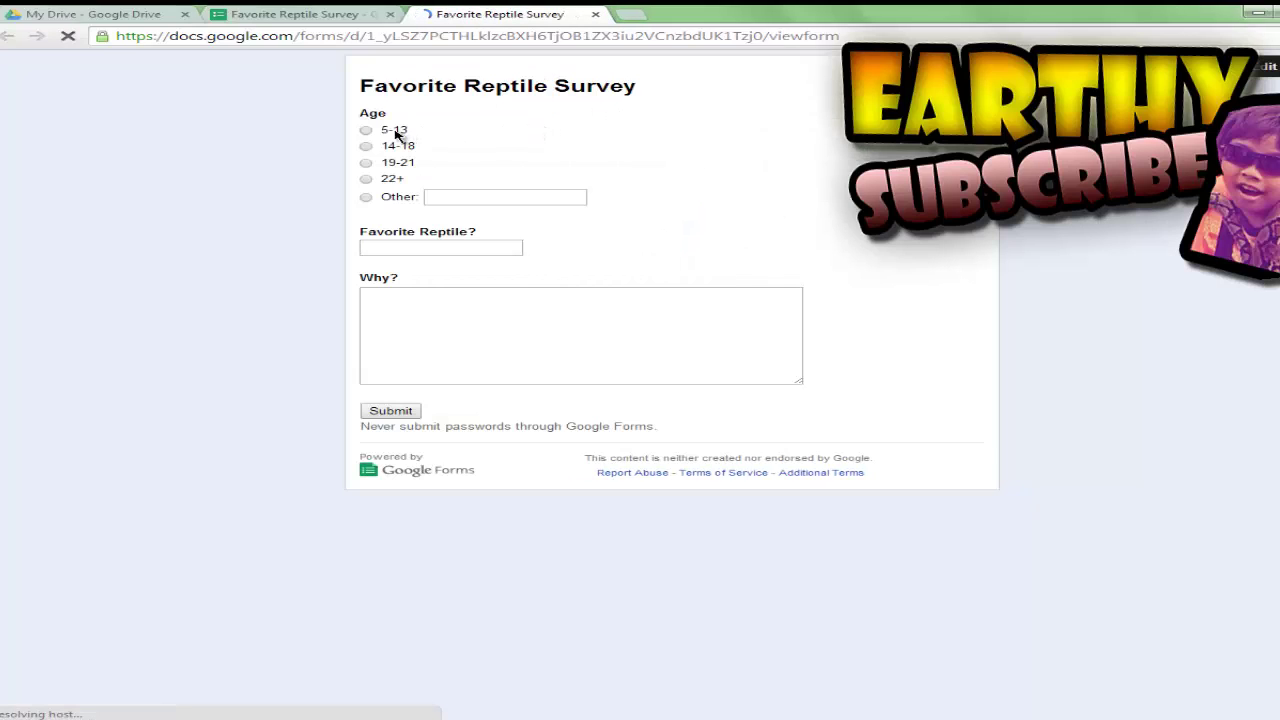
Answer 14-18, Tegu and 'Because they are awesome and cool.', then submit.
{"action": "left_click", "coordinate": [397, 130]}
{"action": "left_click", "coordinate": [390, 177]}
{"action": "left_click", "coordinate": [400, 148]}
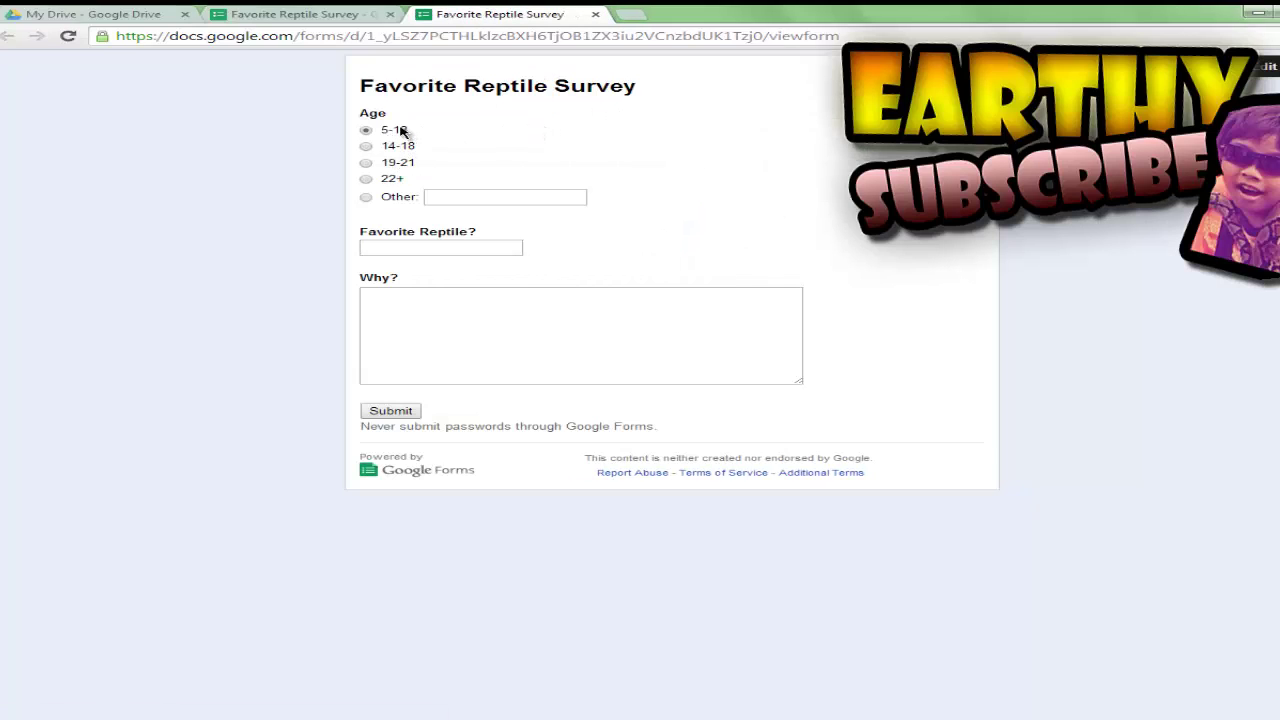
{"action": "left_click", "coordinate": [402, 245]}
{"action": "type", "text": "Teg"}
{"action": "type", "text": "u"}
{"action": "key", "text": "Tab"}
{"action": "type", "text": "Because they are awesome and cool."}
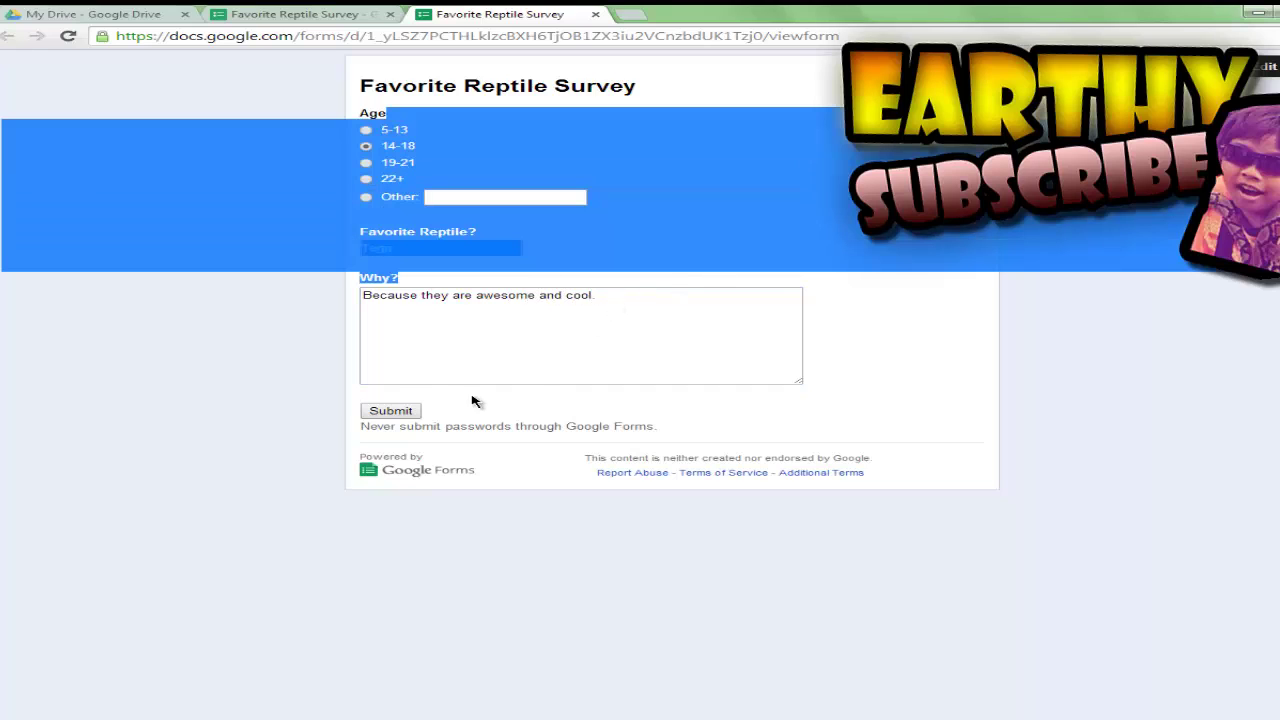
{"action": "left_click", "coordinate": [391, 411]}
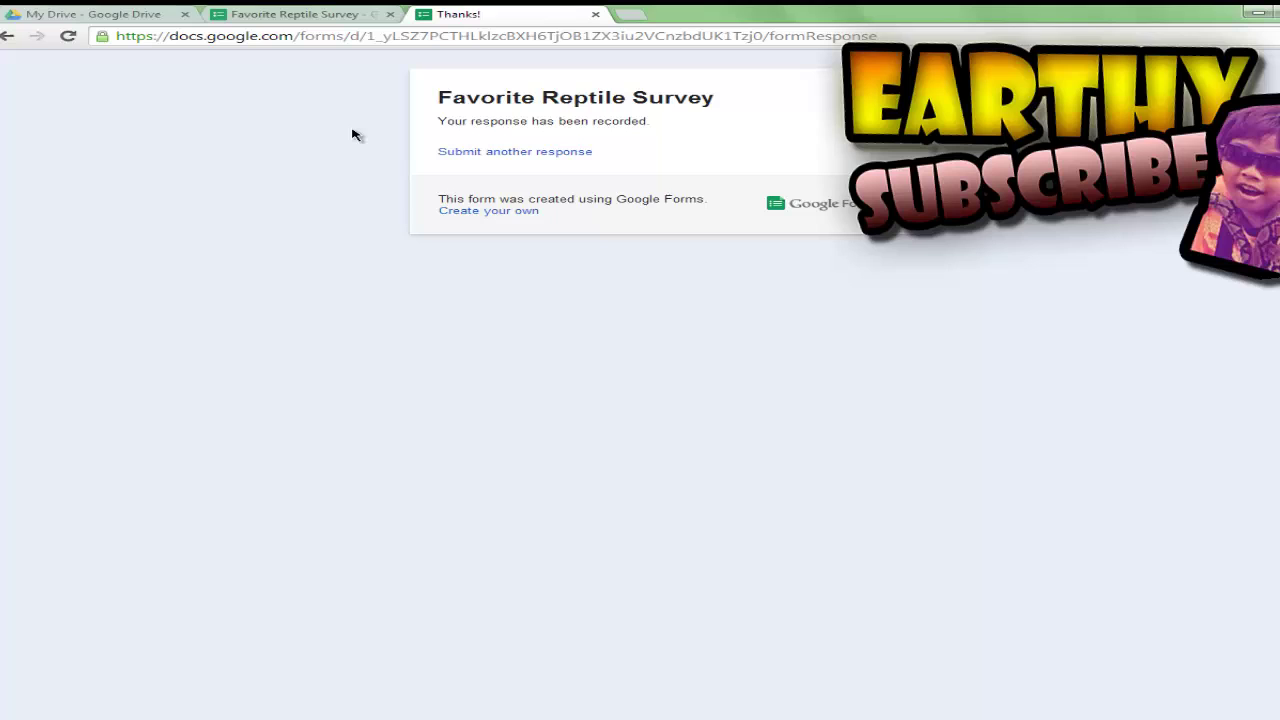
Keep accepting responses and send them to a new 'Favorite Reptile Survey (Responses)' spreadsheet.
{"action": "left_click", "coordinate": [355, 14]}
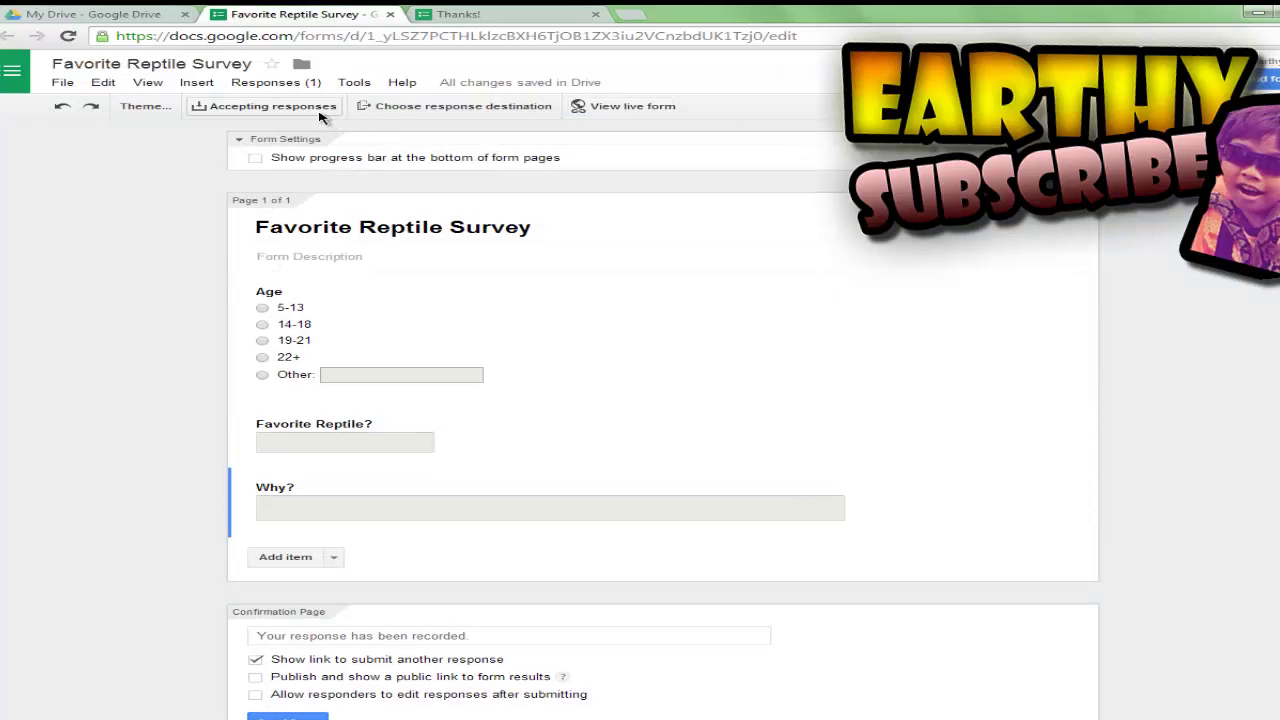
{"action": "mouse_move", "coordinate": [600, 330]}
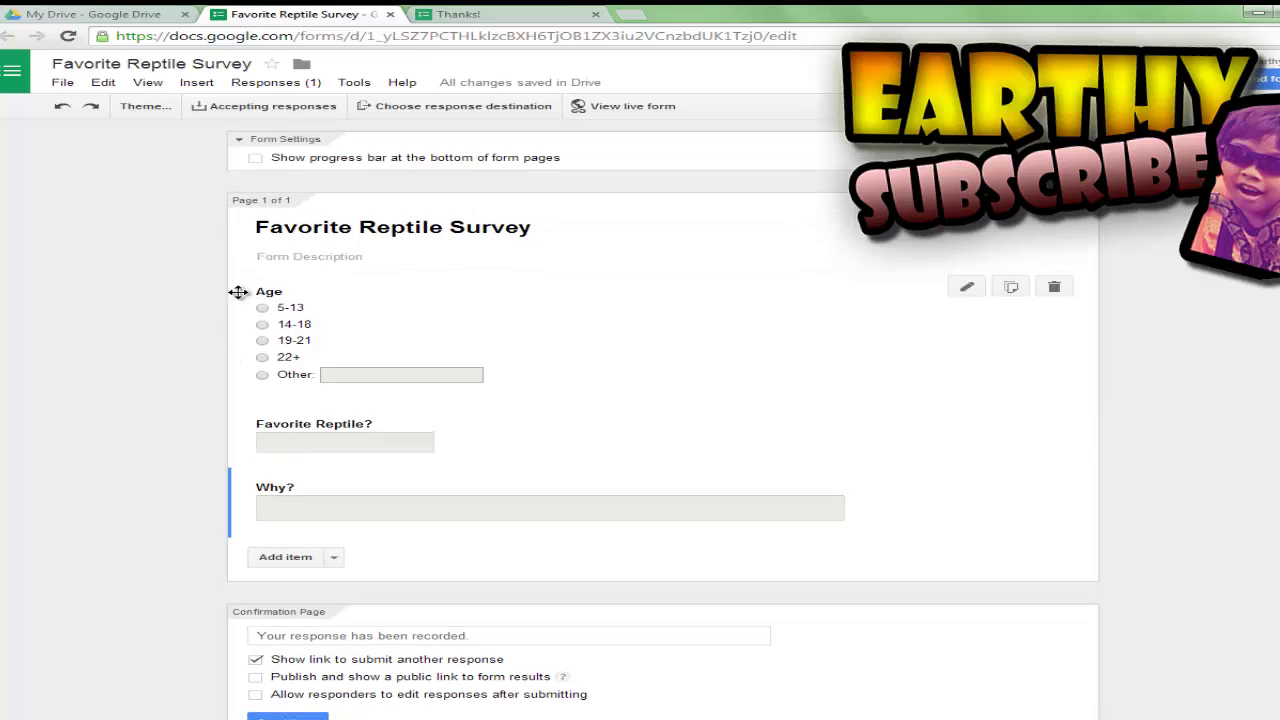
{"action": "left_click", "coordinate": [270, 106]}
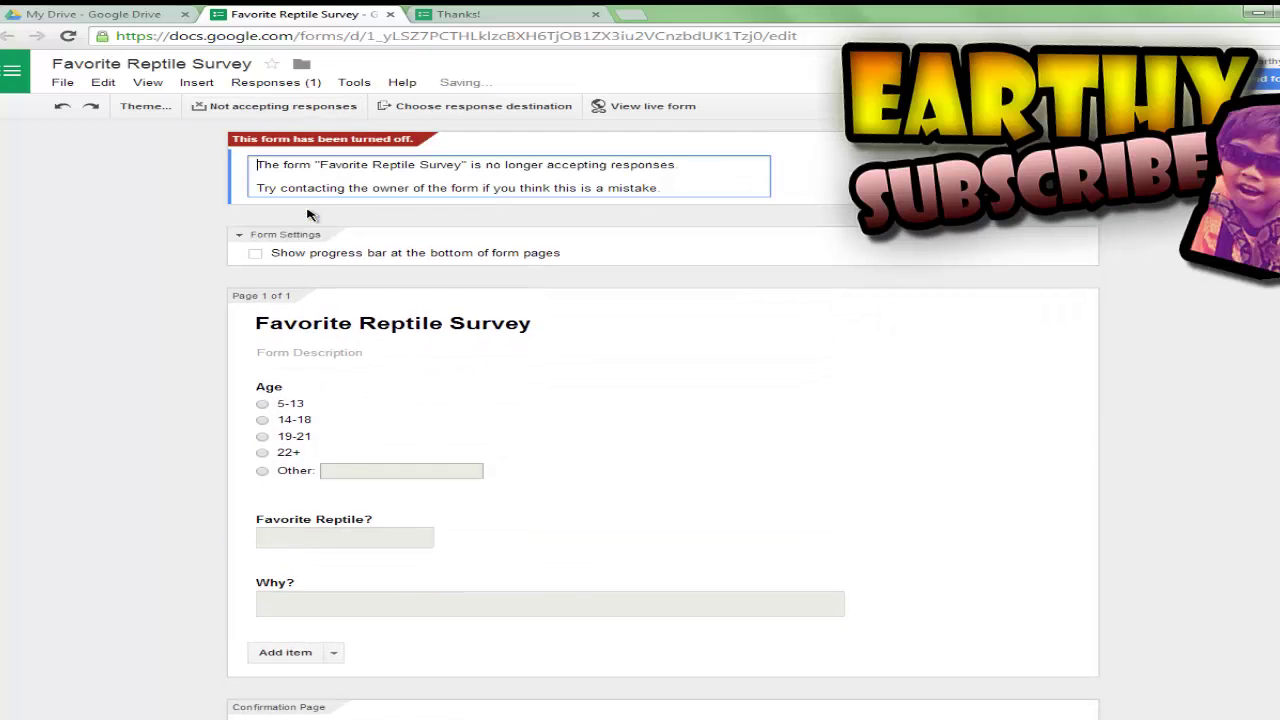
{"action": "left_click", "coordinate": [325, 110]}
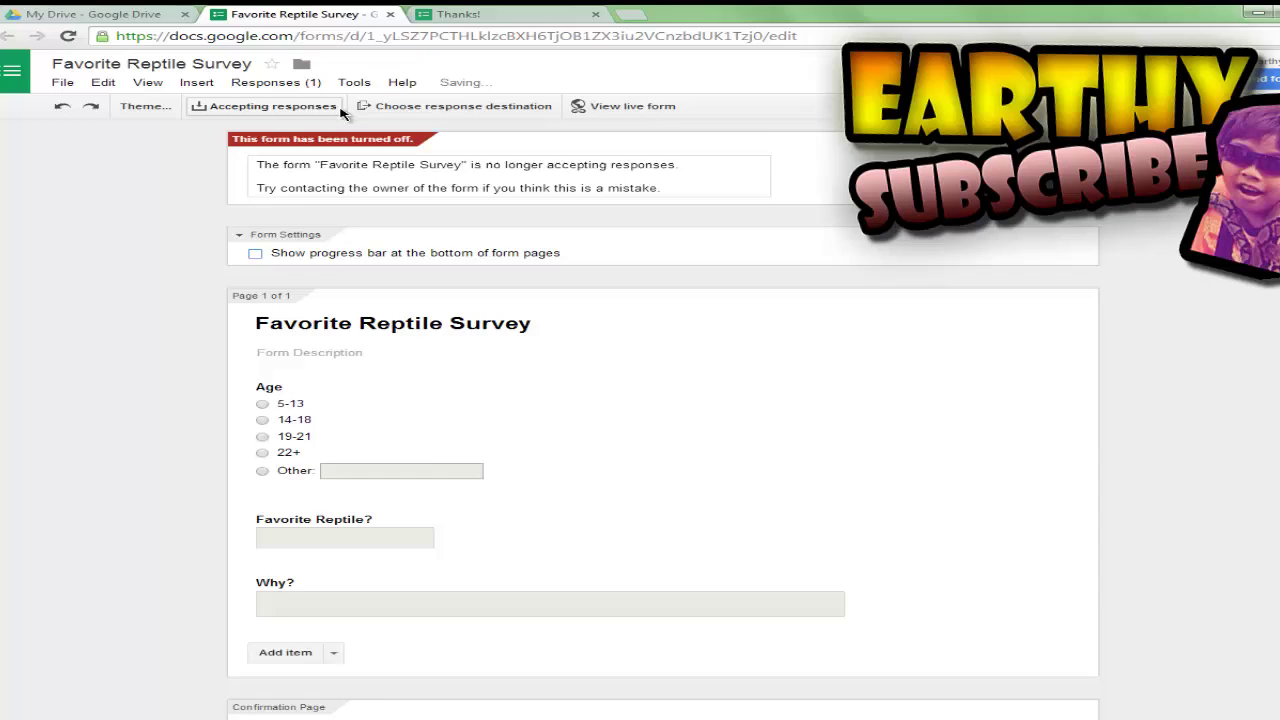
{"action": "left_click", "coordinate": [451, 106]}
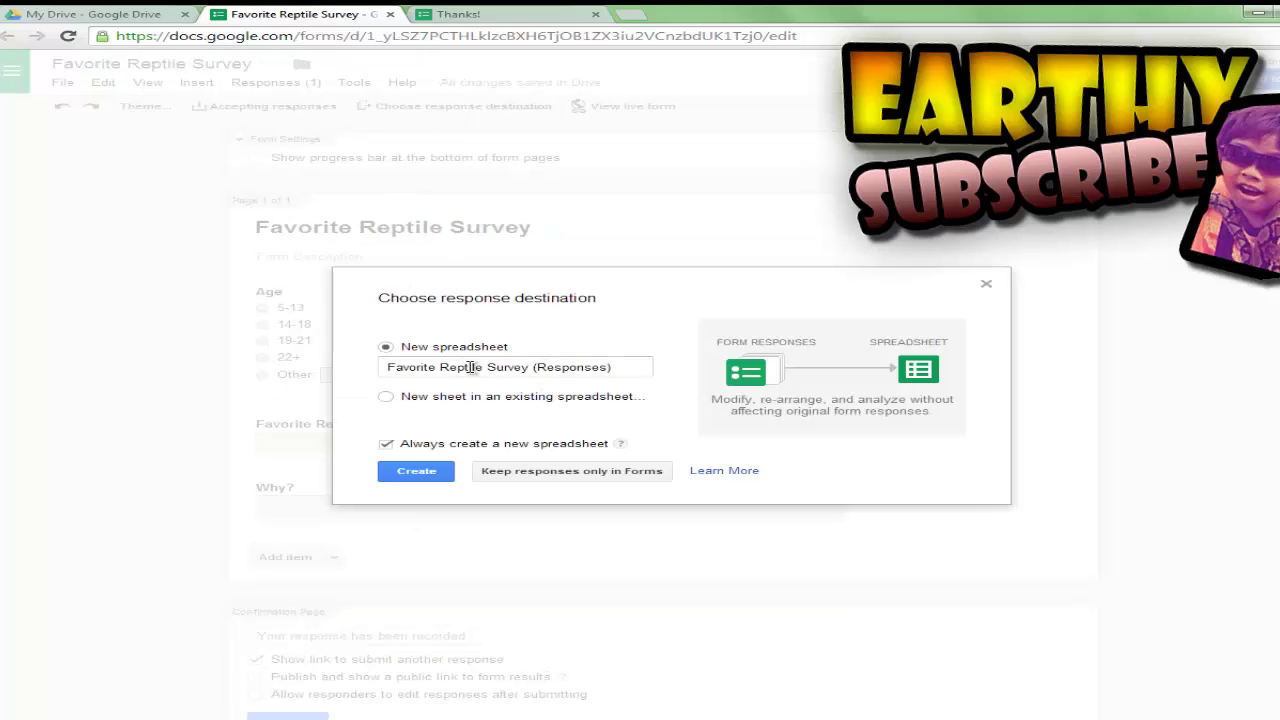
{"action": "left_click", "coordinate": [436, 476]}
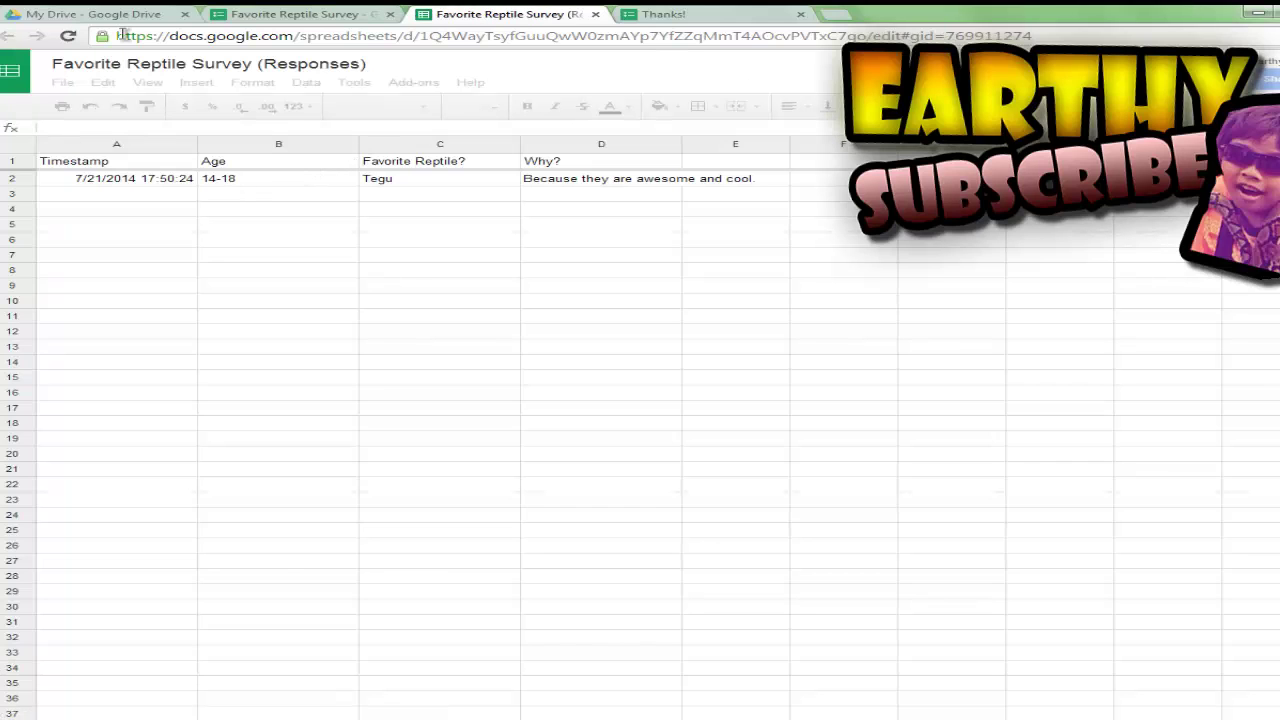
Check the recorded 14-18 and Tegu answers in cells B2 and C2.
{"action": "left_click", "coordinate": [215, 183]}
{"action": "left_click", "coordinate": [377, 188]}
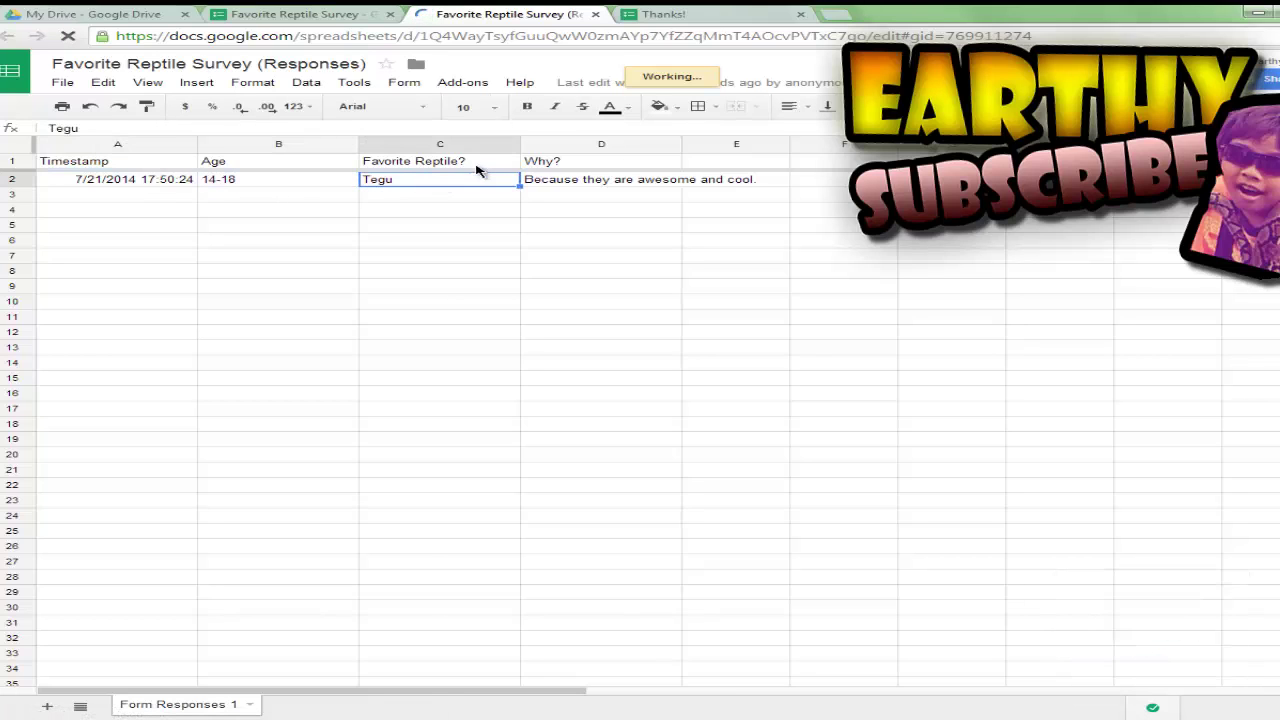
Submit a second response: age Other '1', Snake, 'Because they strike so fast.'.
{"action": "left_click", "coordinate": [766, 186]}
{"action": "left_click", "coordinate": [736, 12]}
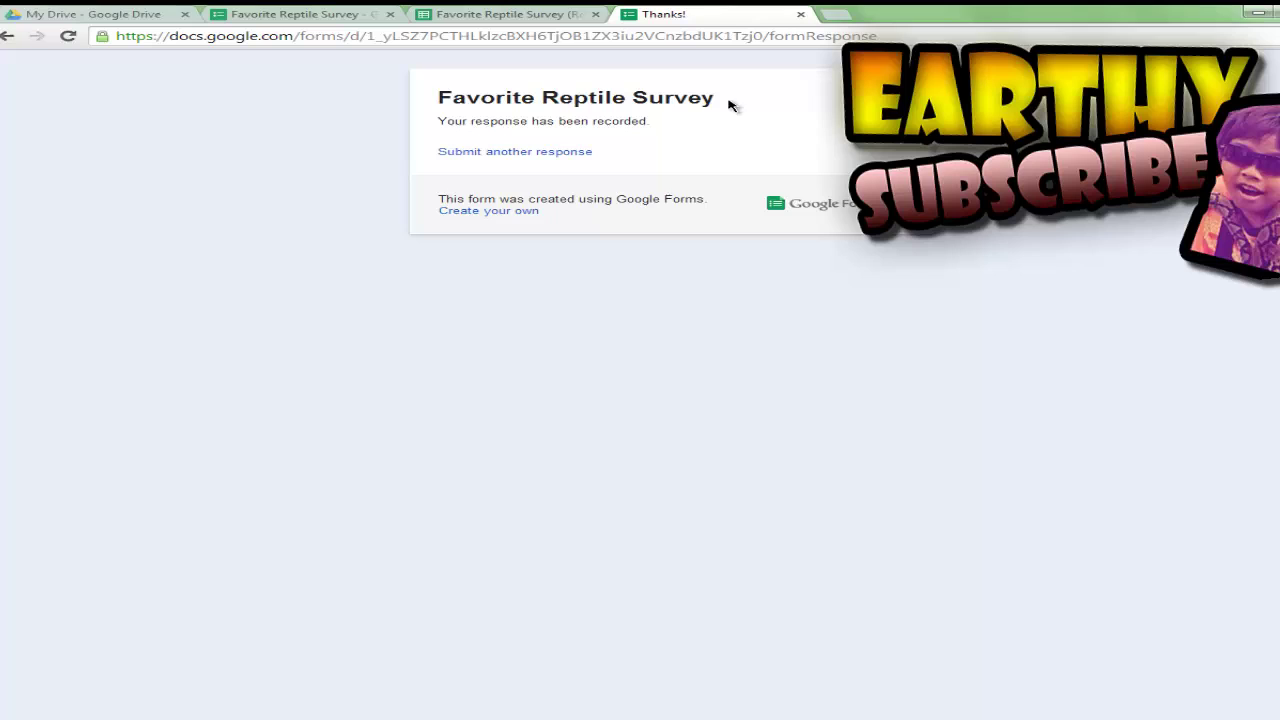
{"action": "left_click", "coordinate": [560, 158]}
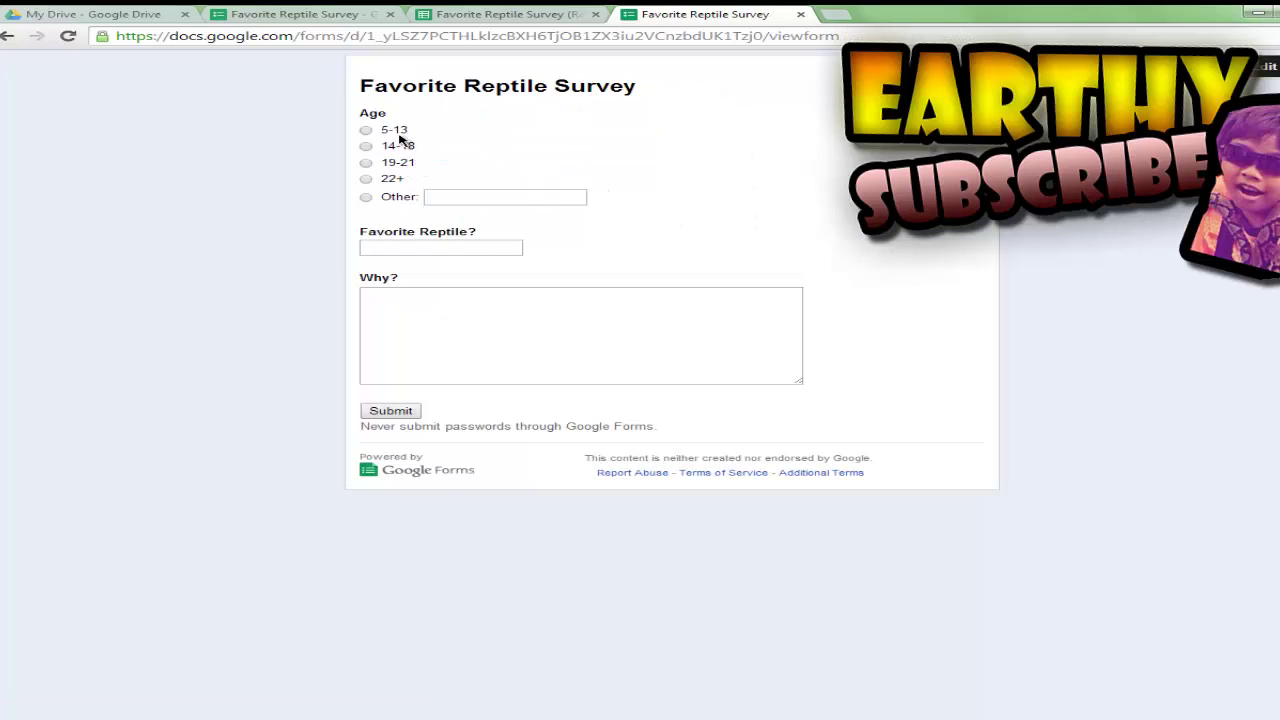
{"action": "left_click", "coordinate": [516, 197]}
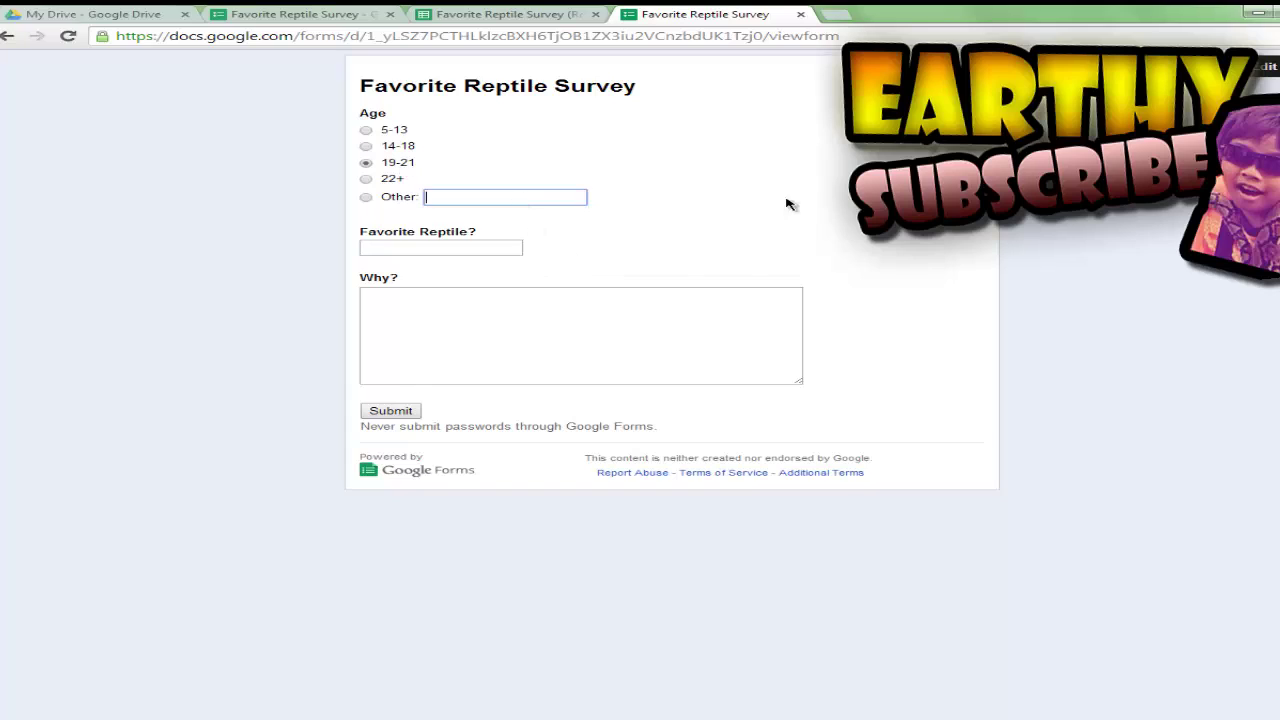
{"action": "left_click", "coordinate": [410, 199]}
{"action": "type", "text": "1"}
{"action": "left_click", "coordinate": [497, 248]}
{"action": "type", "text": "Snake"}
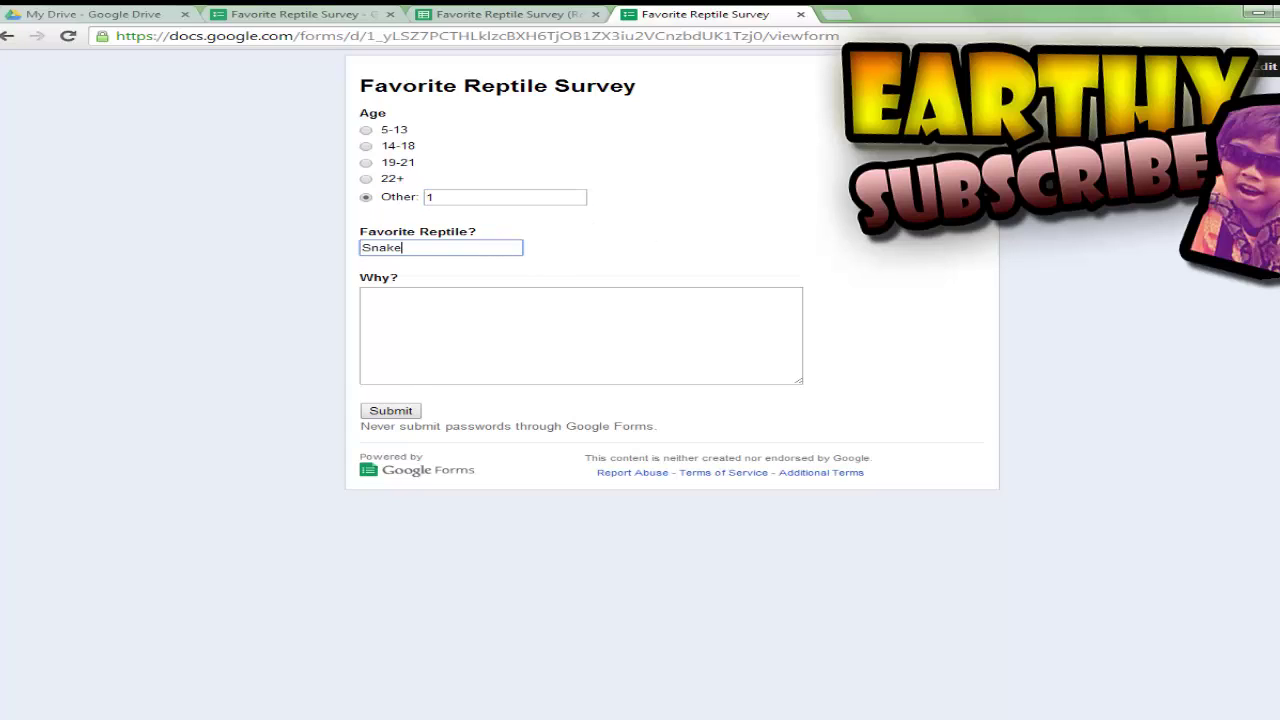
{"action": "key", "text": "Tab"}
{"action": "type", "text": "Because they strike so fast."}
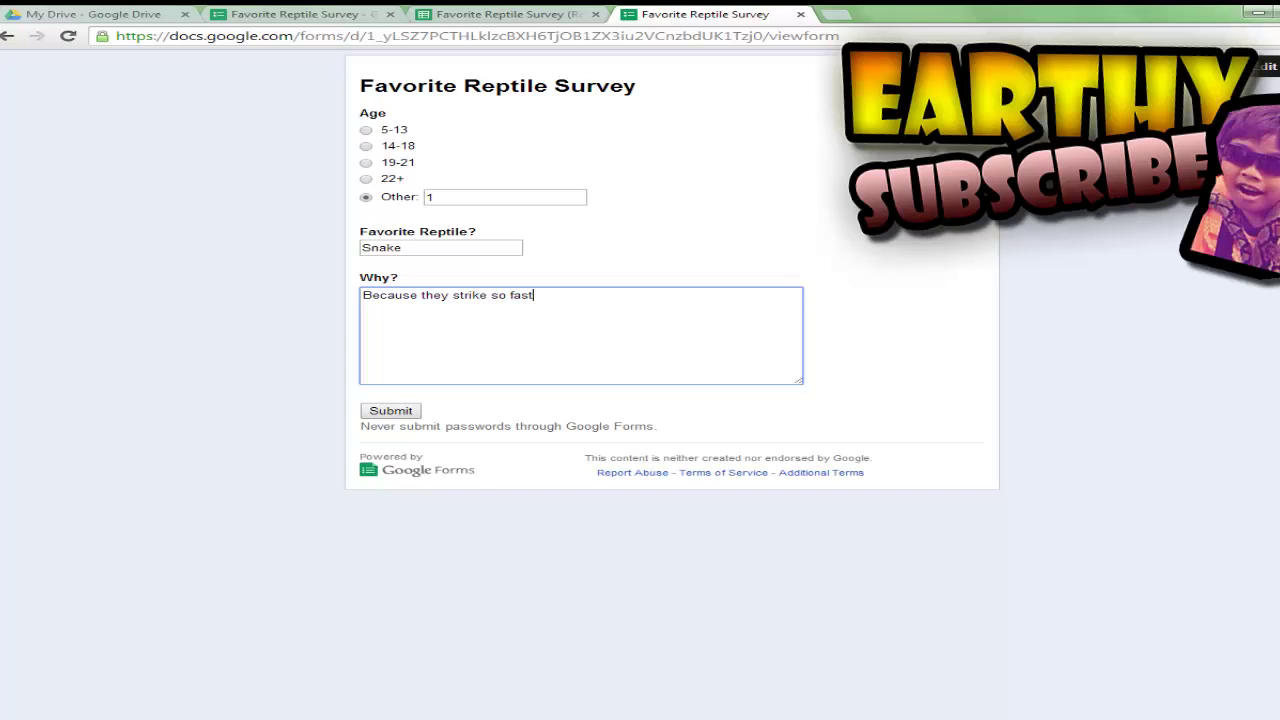
{"action": "left_click", "coordinate": [417, 410]}
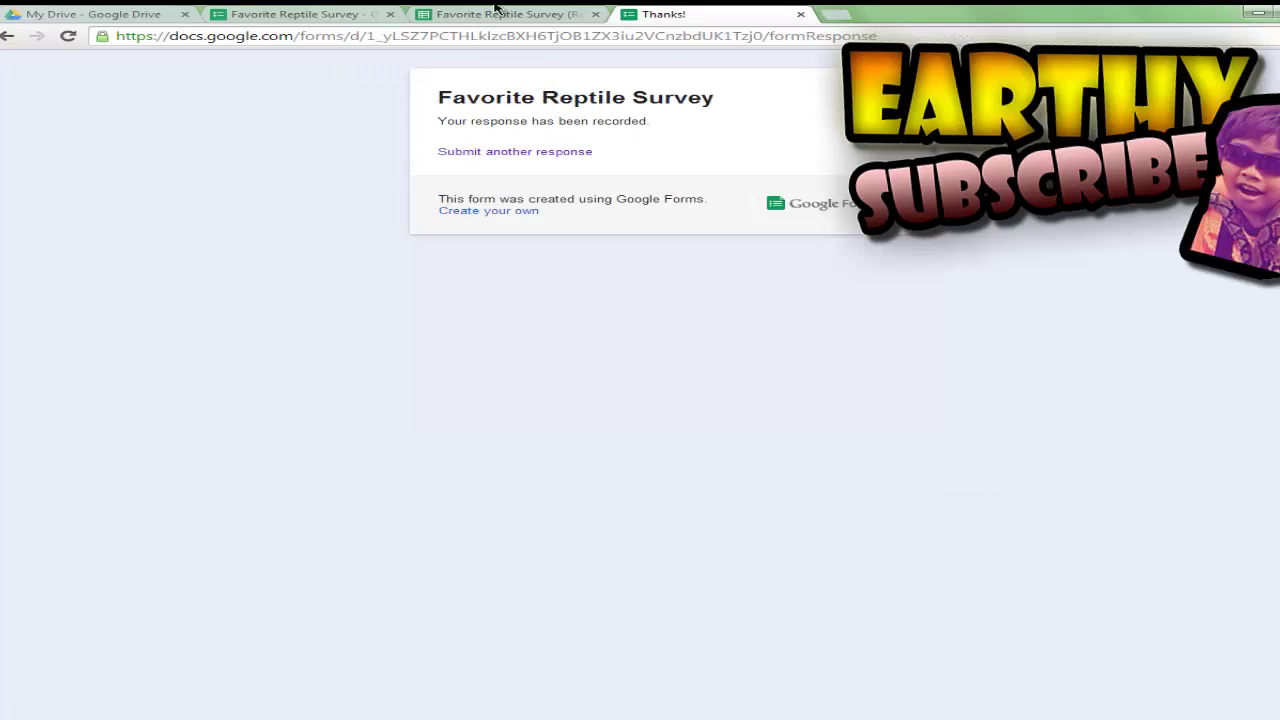
Reload the responses spreadsheet to fetch the new Snake response.
{"action": "left_click", "coordinate": [491, 14]}
{"action": "left_click", "coordinate": [68, 36]}
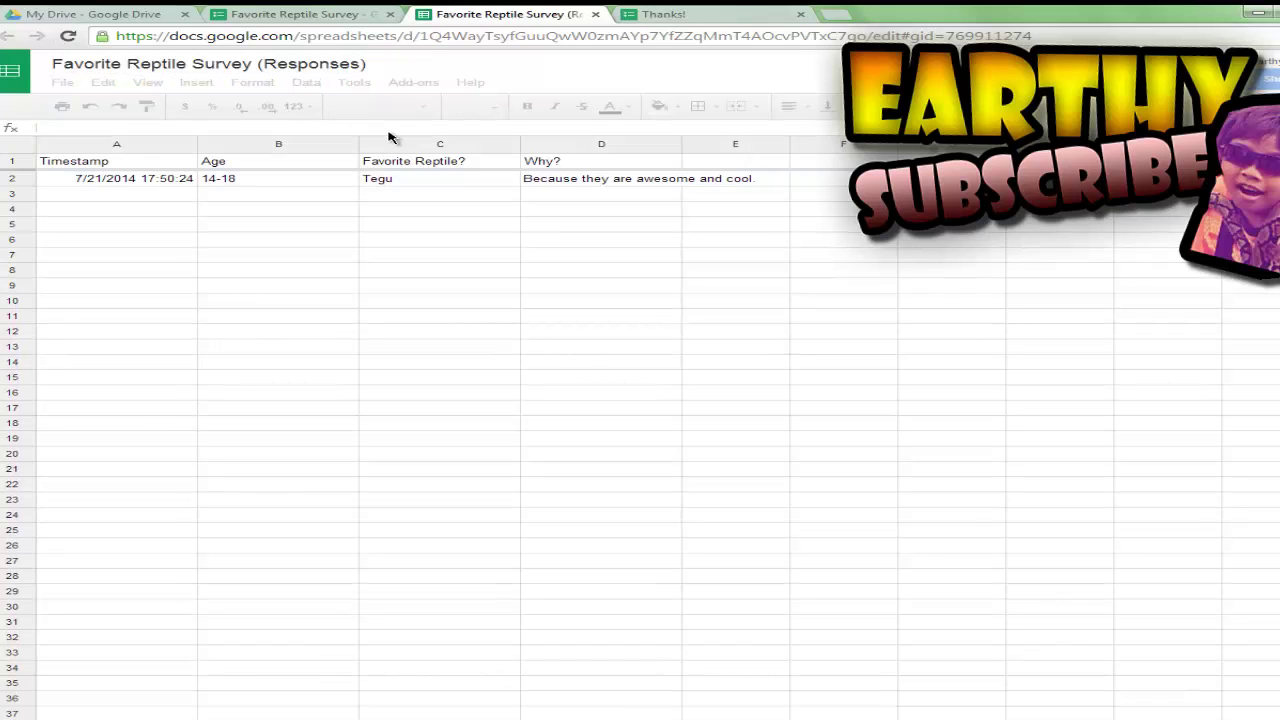
{"action": "left_click", "coordinate": [490, 200]}
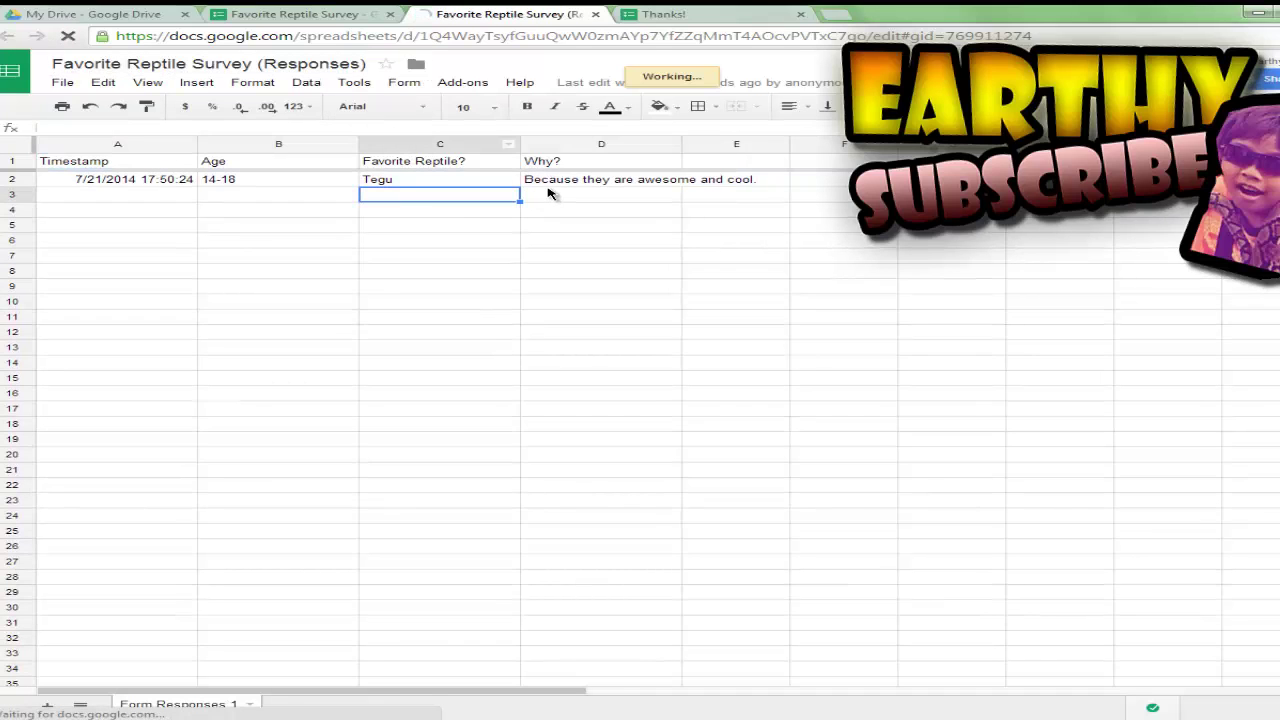
{"action": "left_click", "coordinate": [605, 158]}
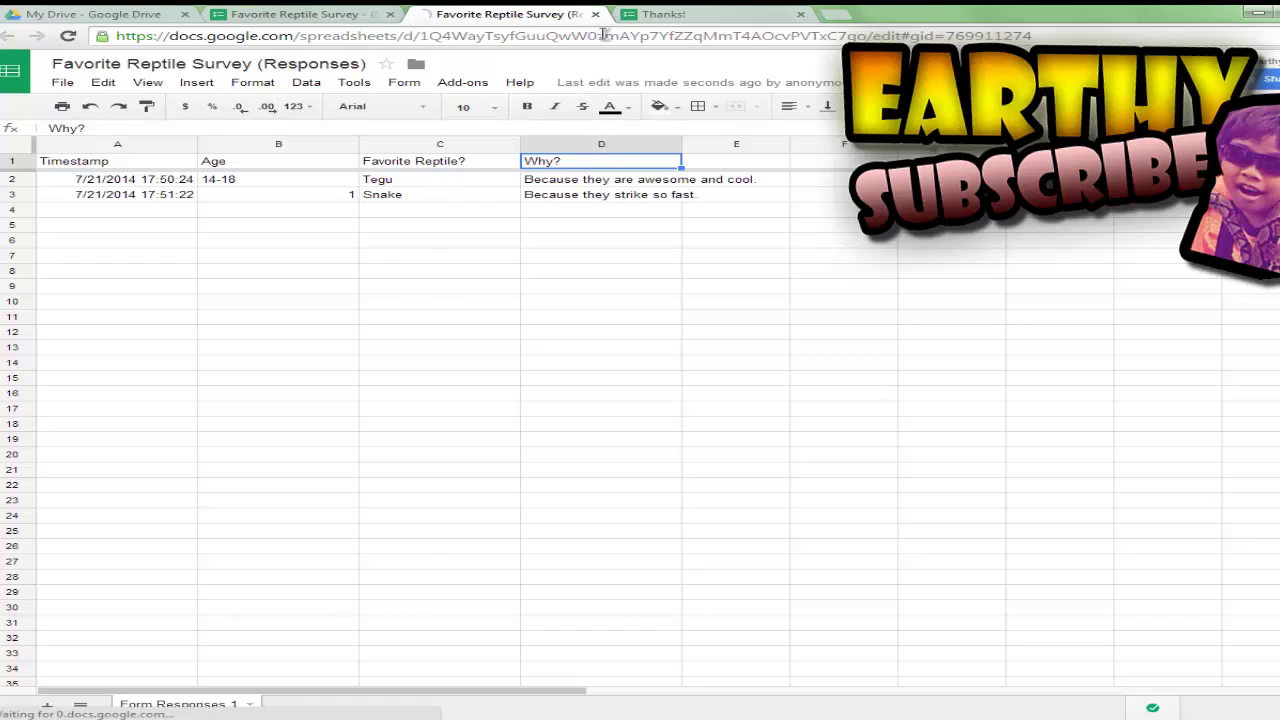
{"action": "left_click", "coordinate": [223, 209]}
Check the Snake answer in row 3, then return to the form editor.
{"action": "left_click", "coordinate": [395, 184]}
{"action": "left_click", "coordinate": [536, 198]}
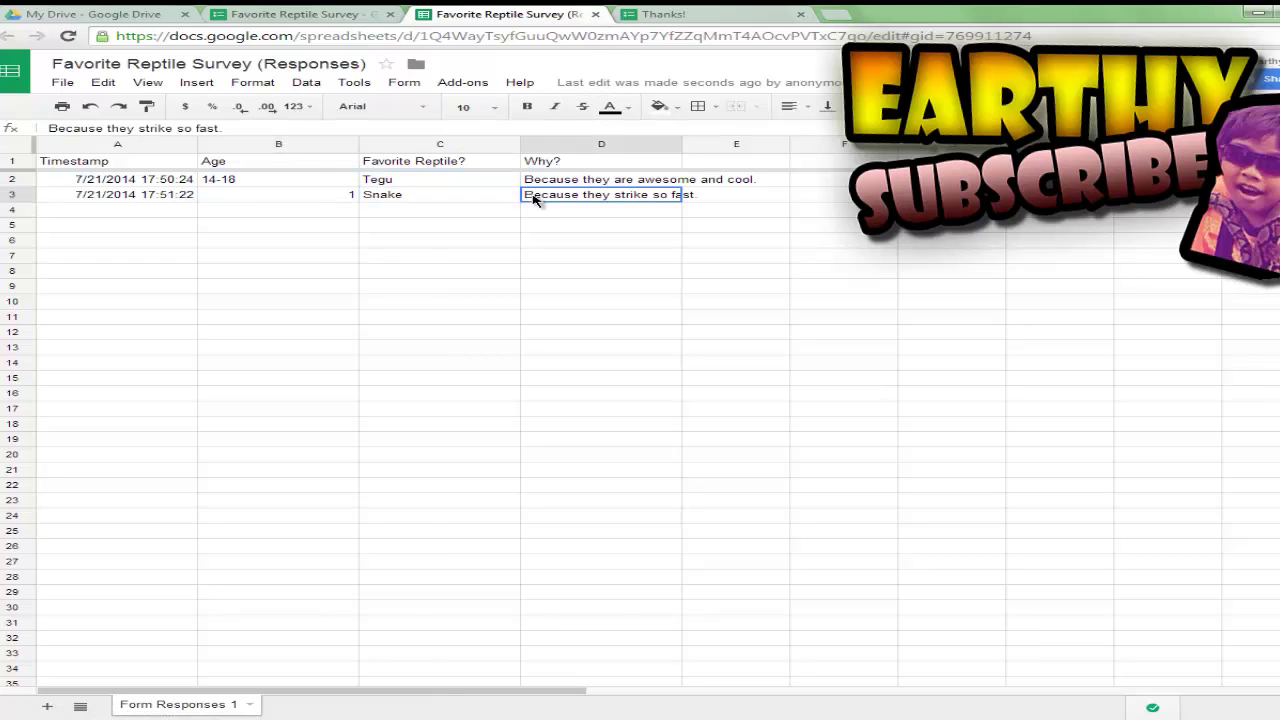
{"action": "left_click", "coordinate": [730, 198]}
{"action": "left_click", "coordinate": [833, 252]}
{"action": "left_click", "coordinate": [1012, 348]}
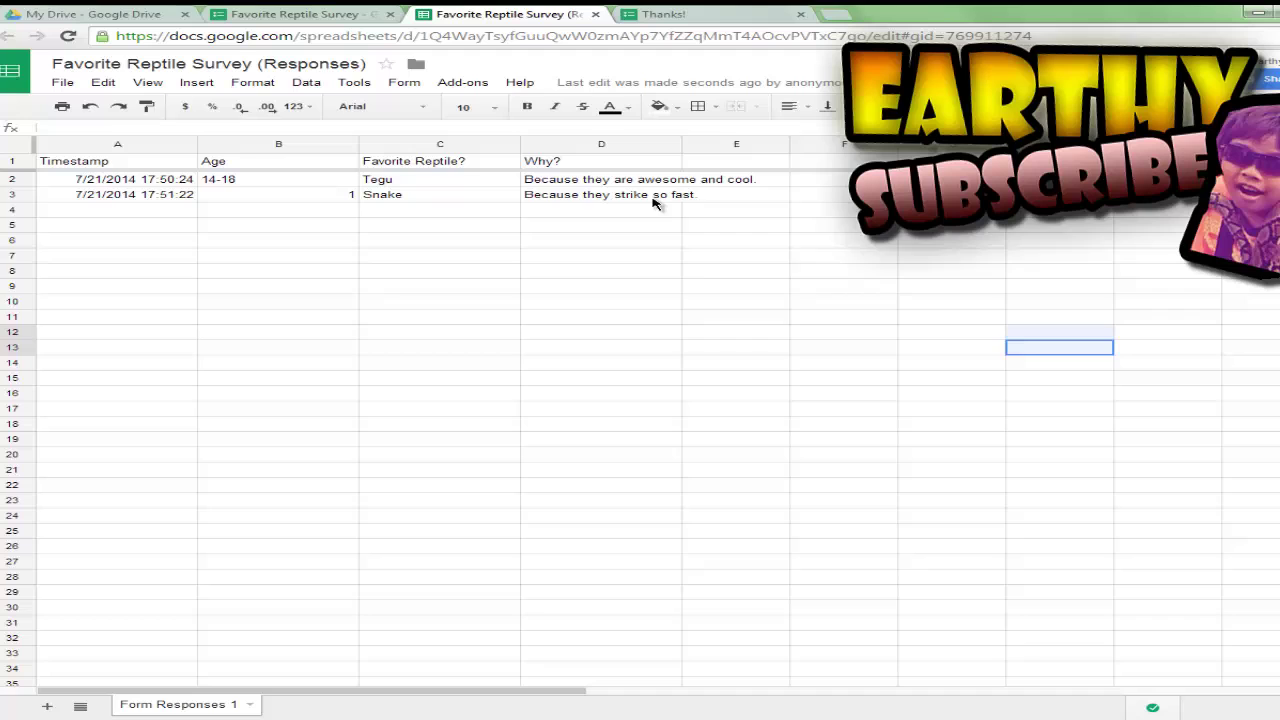
{"action": "left_click", "coordinate": [657, 206], "text": "shift"}
{"action": "left_click", "coordinate": [57, 163], "text": "shift"}
{"action": "left_click", "coordinate": [594, 429], "text": "shift"}
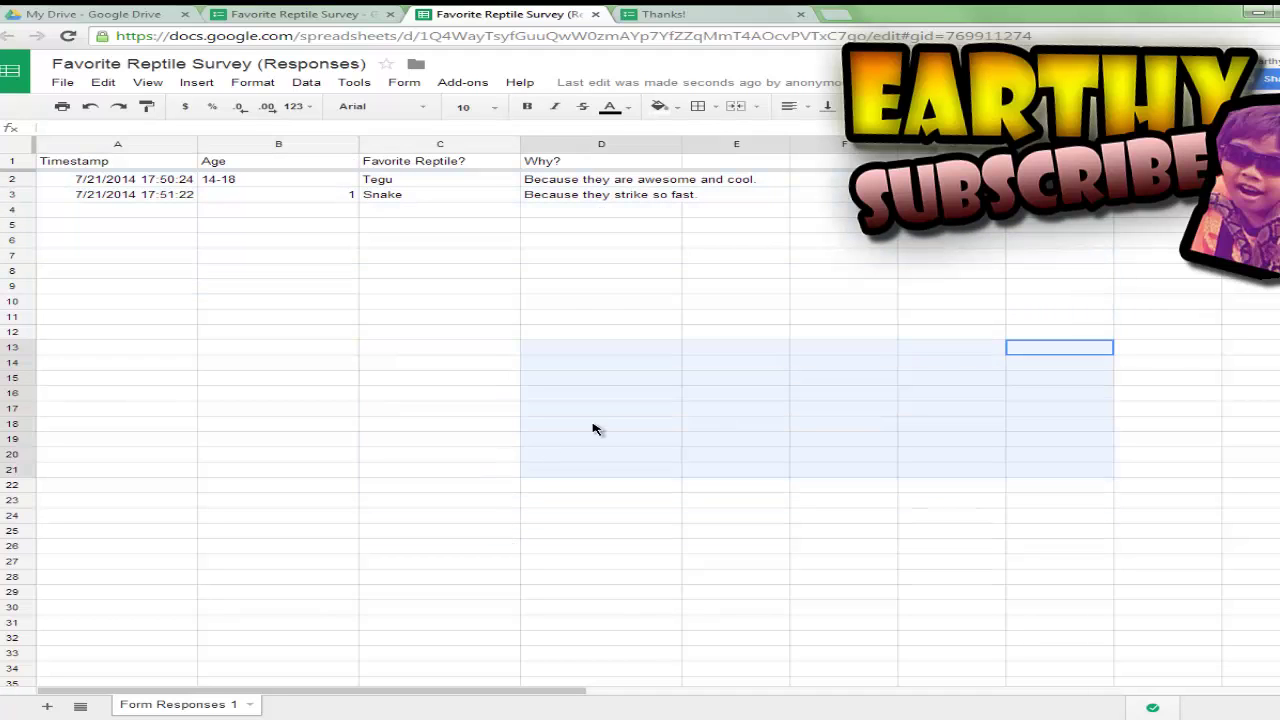
{"action": "left_click", "coordinate": [628, 14]}
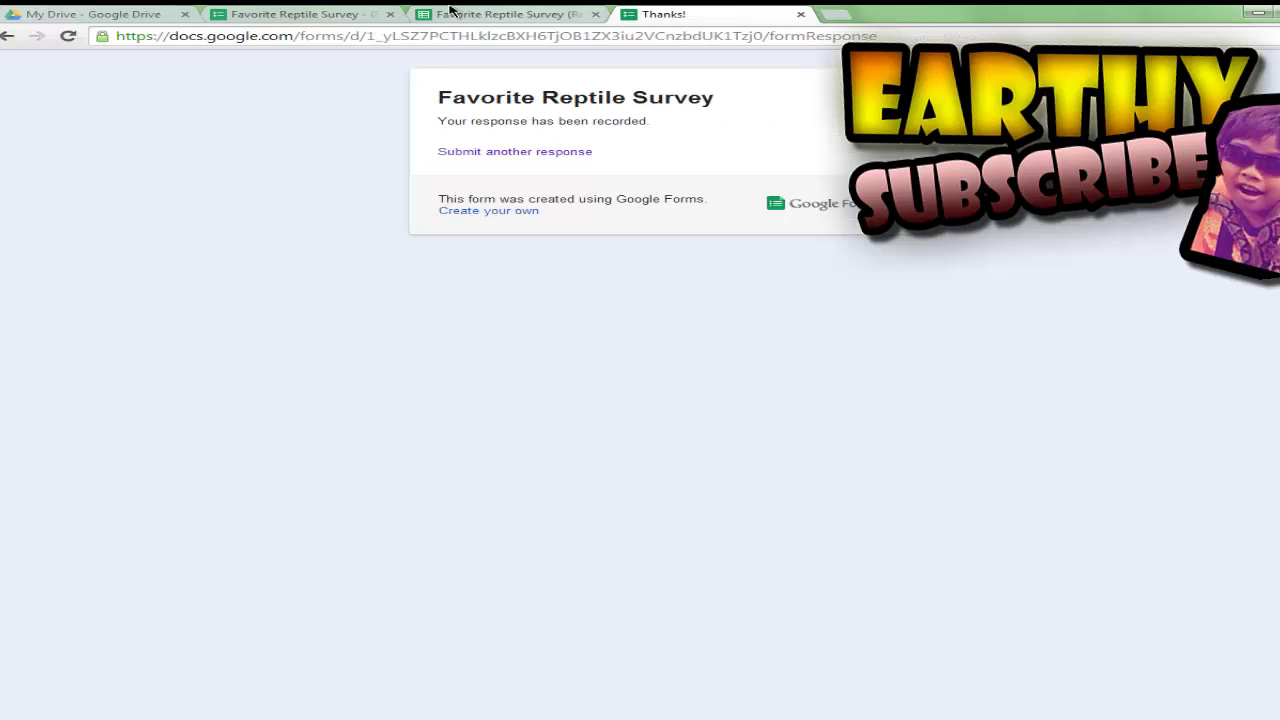
{"action": "left_click", "coordinate": [291, 14]}
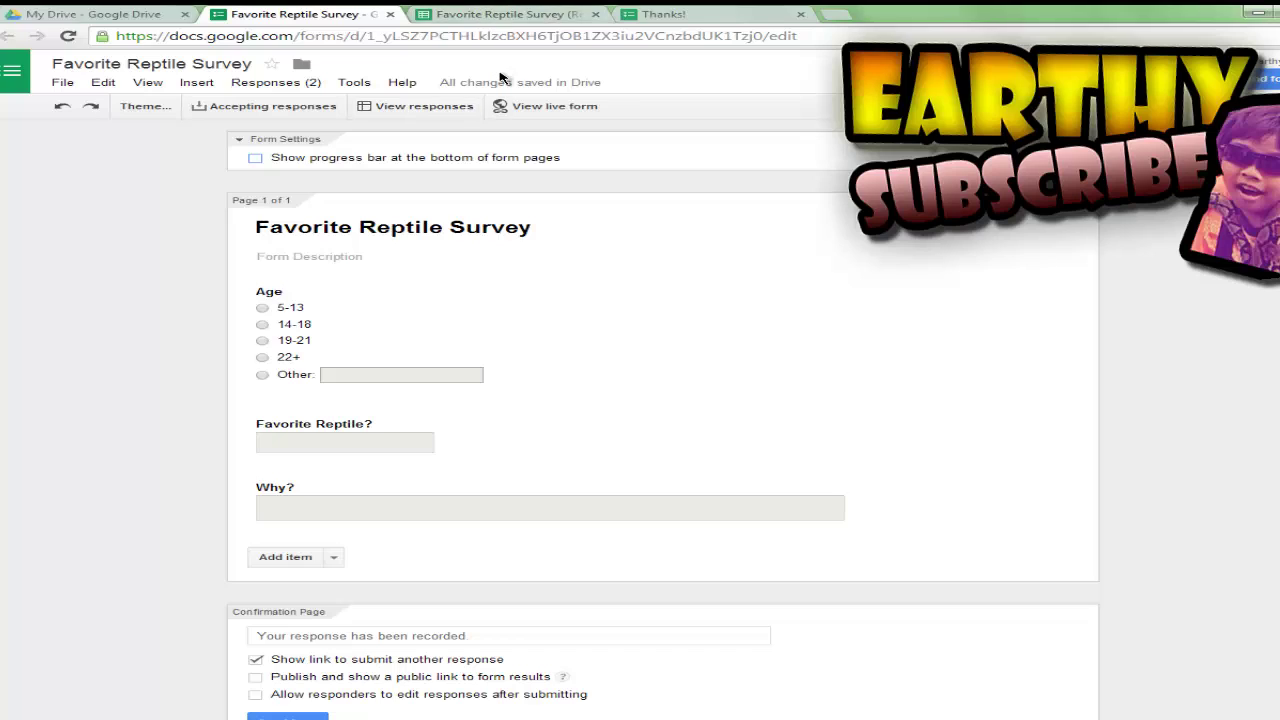